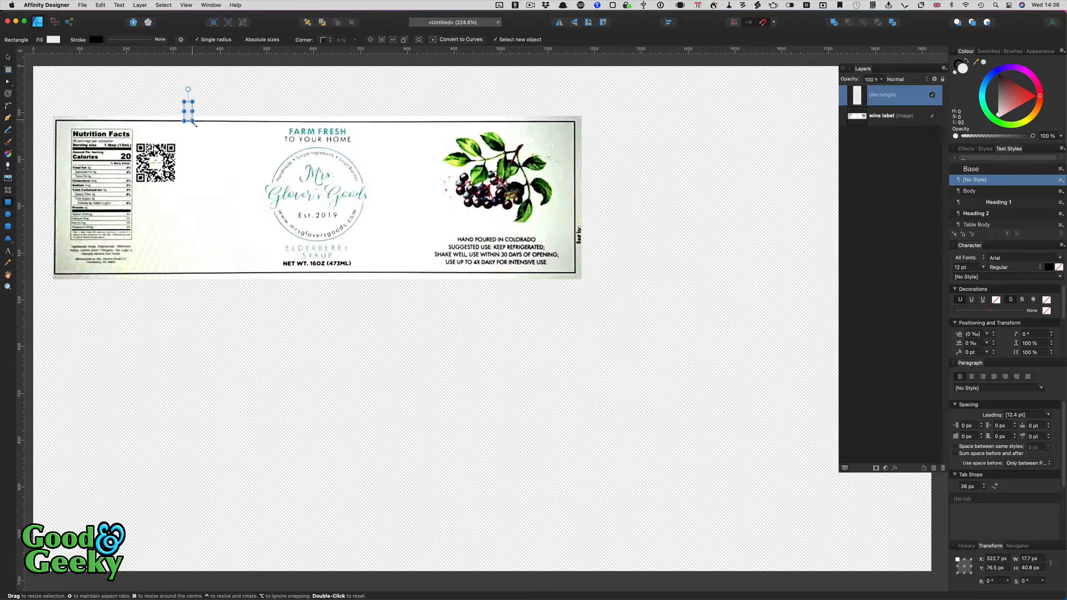
Step: Mark the blank gaps on both sides of the central logo with one temporary rectangle about 161 × 417 px
mouse_move(184, 102)
left_mouse_down()
mouse_move(257, 238)
mouse_move(259, 291)
left_mouse_up()
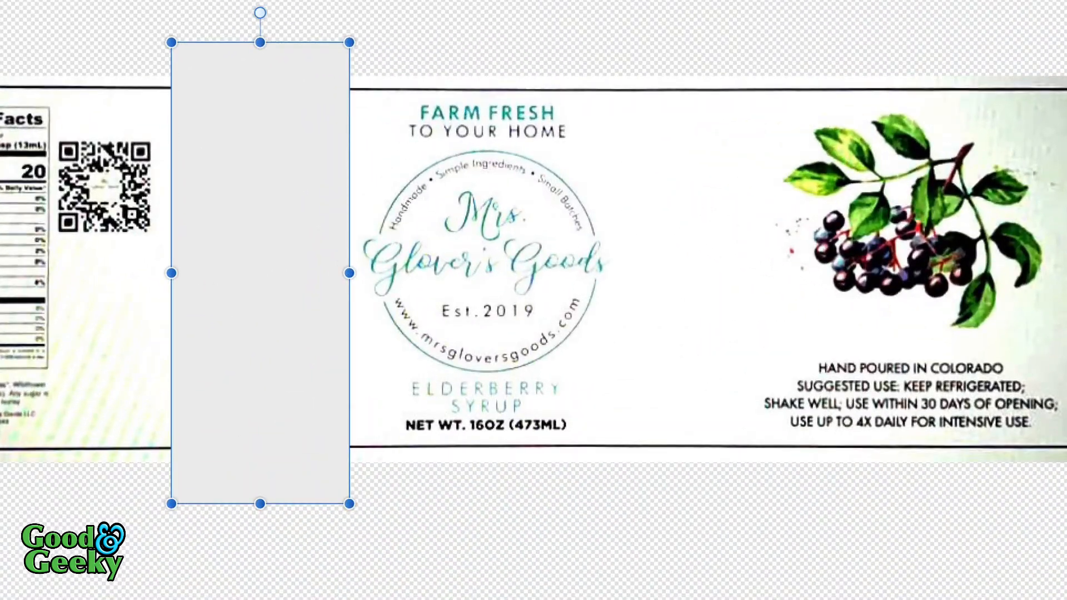
left_click_drag(199, 134, 639, 128)
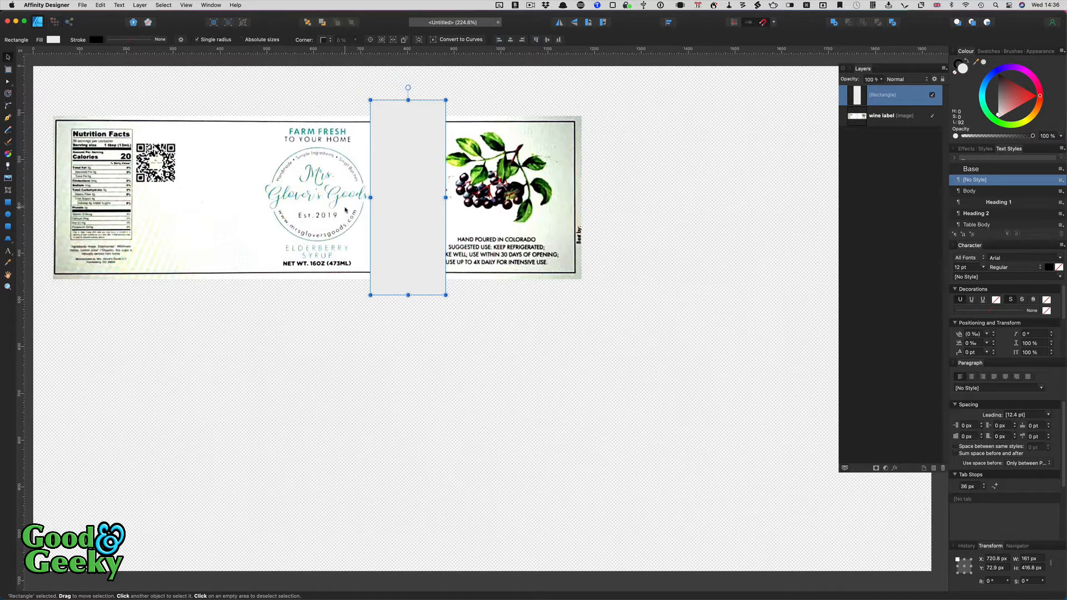
key("Delete")
Step: Move the wine label image toward the middle of the page and place the simplified label mockup in the empty space below it
left_click_drag(341, 237, 457, 225)
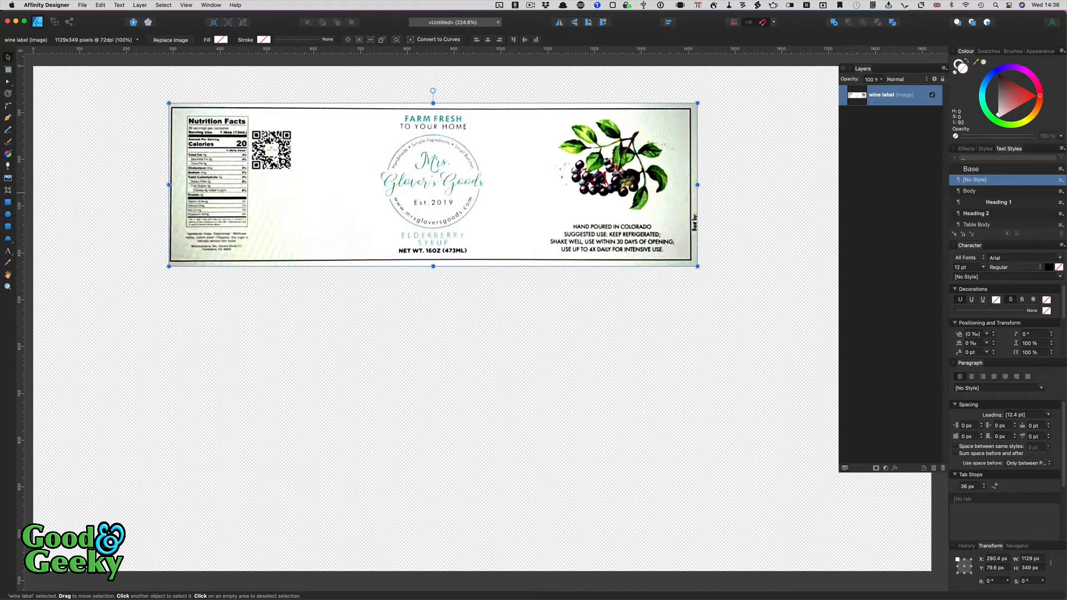
key("super+Tab")
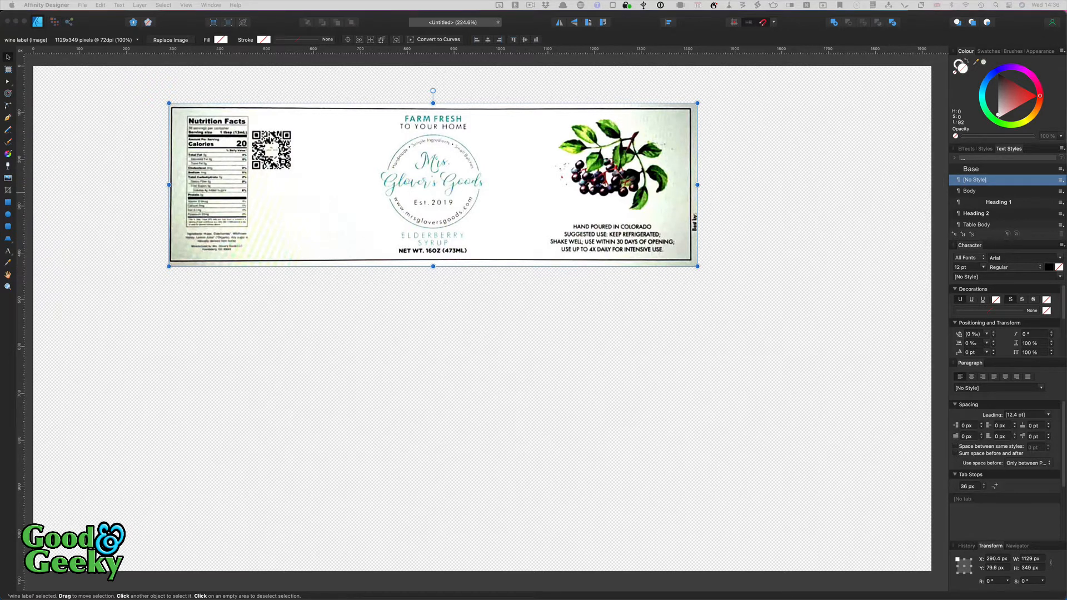
left_click_drag(92, 276, 308, 375)
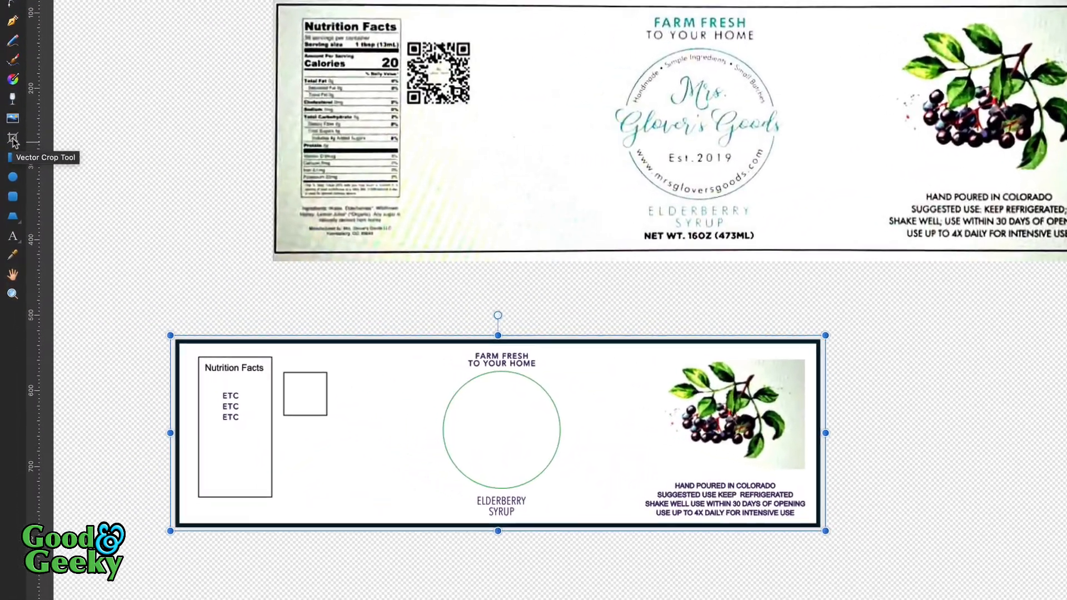
Step: Crop the label mockup down to its berry illustration panel with the Vector Crop Tool and move that panel to the right
left_click(12, 139)
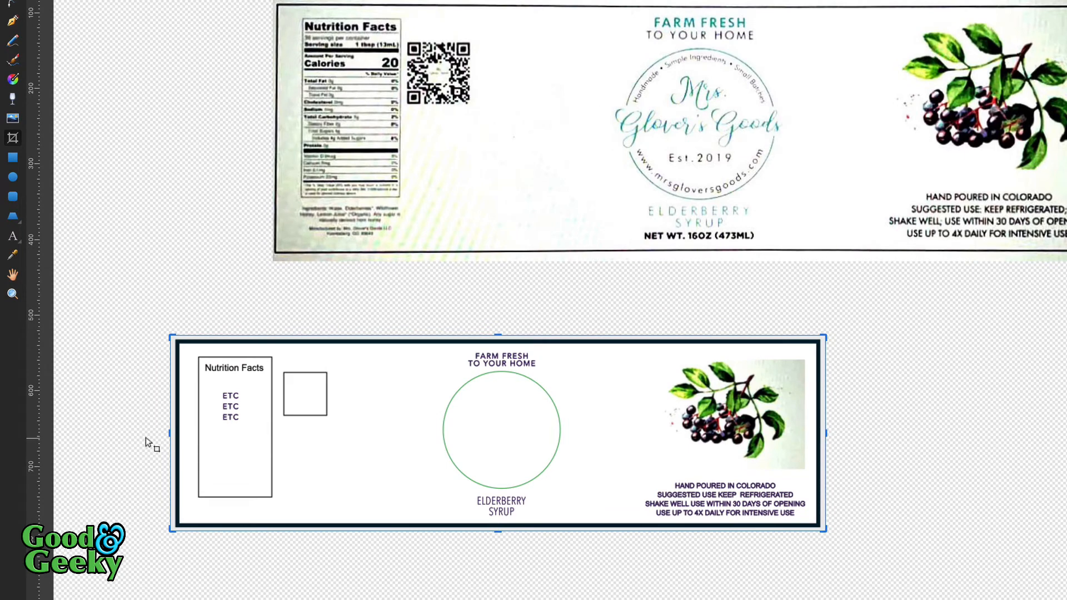
left_click_drag(162, 438, 637, 465)
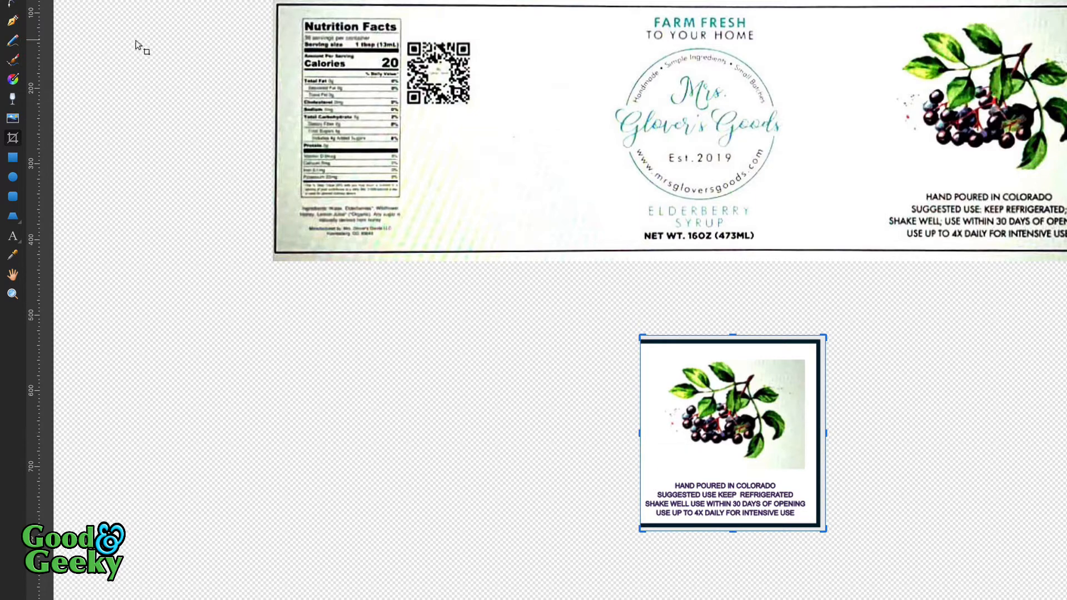
key("v")
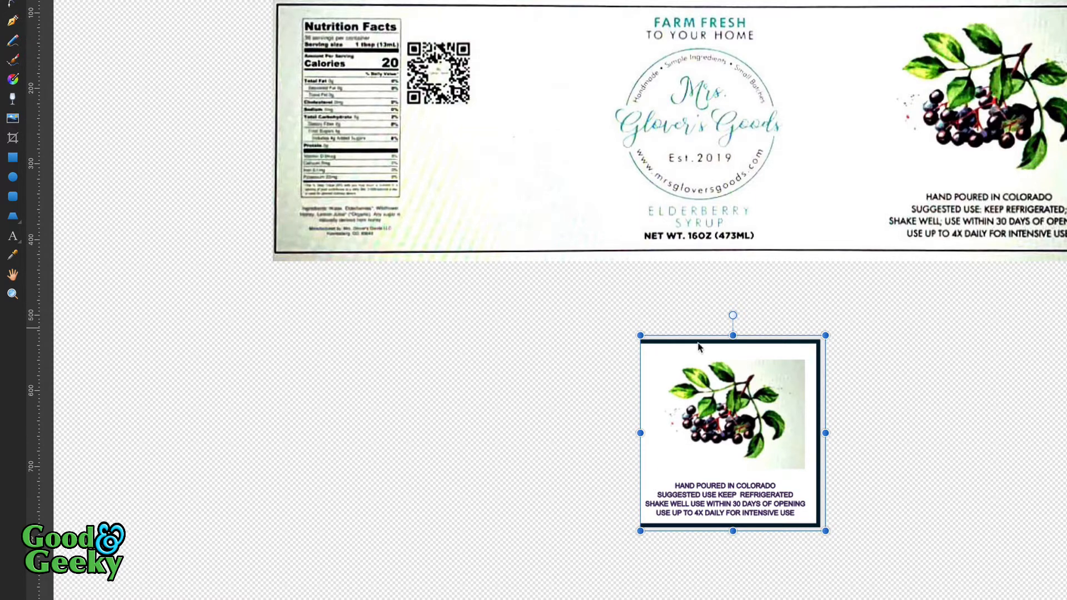
left_click_drag(699, 347, 987, 352)
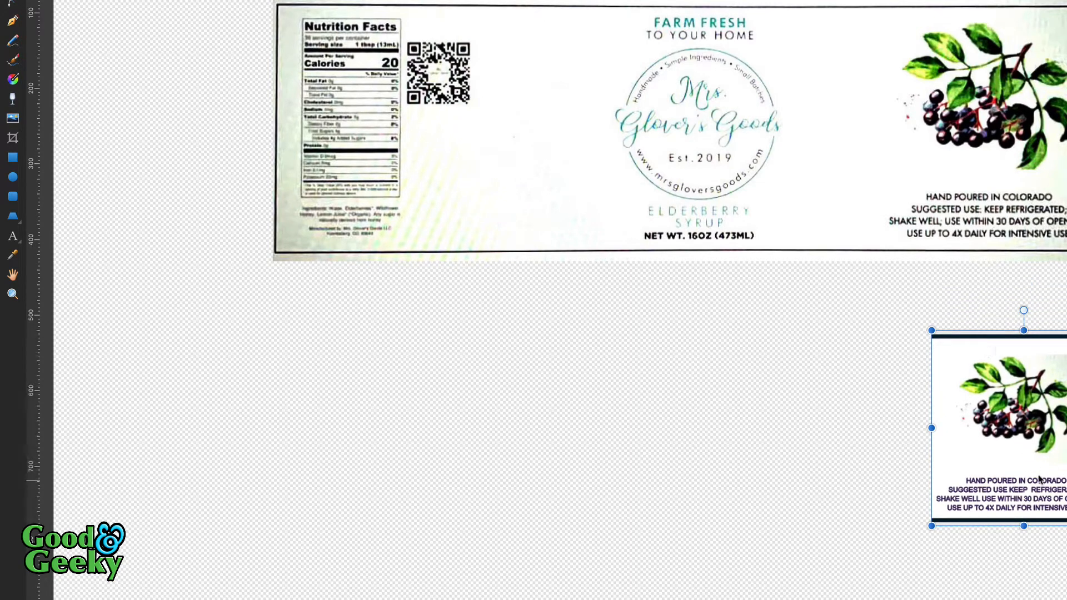
Step: Duplicate the berry panel, adjust the copy's crop to show only the central circle section, and butt it against the berry panel
left_click_drag(1040, 475, 833, 475)
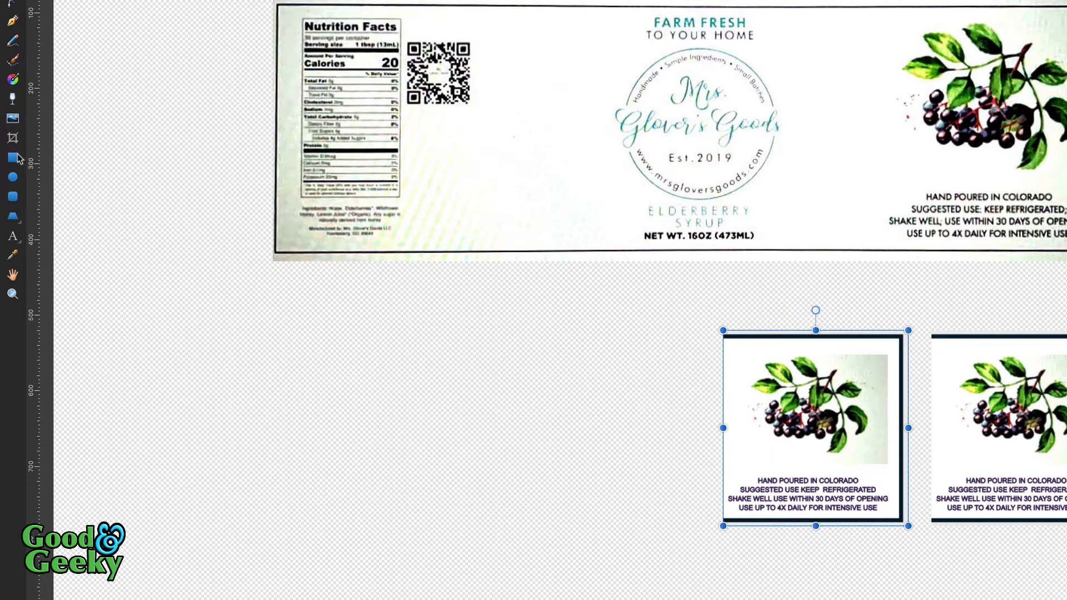
key("c")
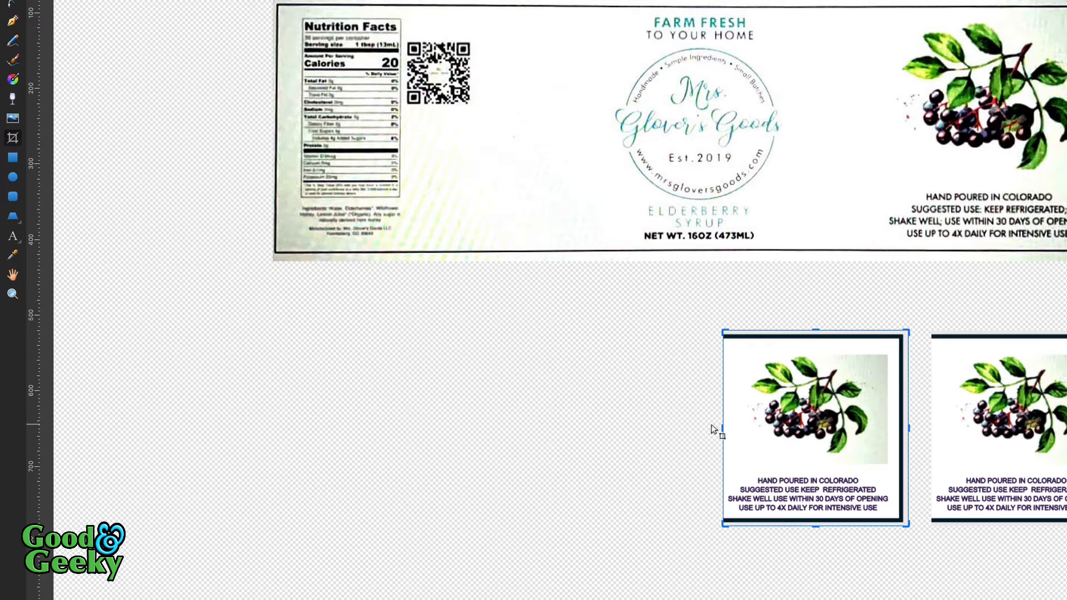
left_click_drag(721, 424, 495, 426)
left_click_drag(910, 427, 676, 432)
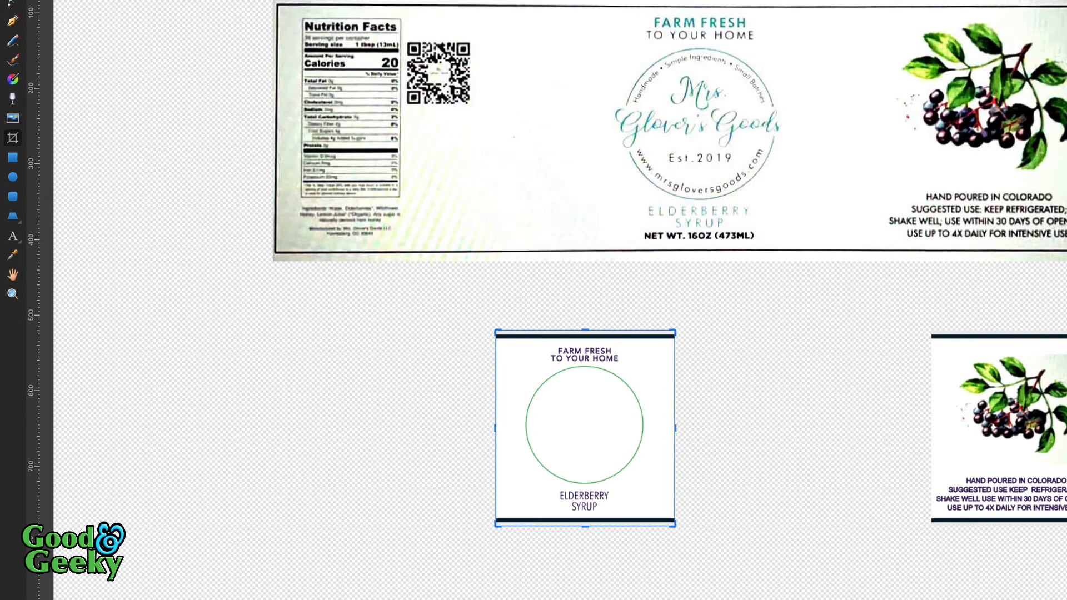
key("v")
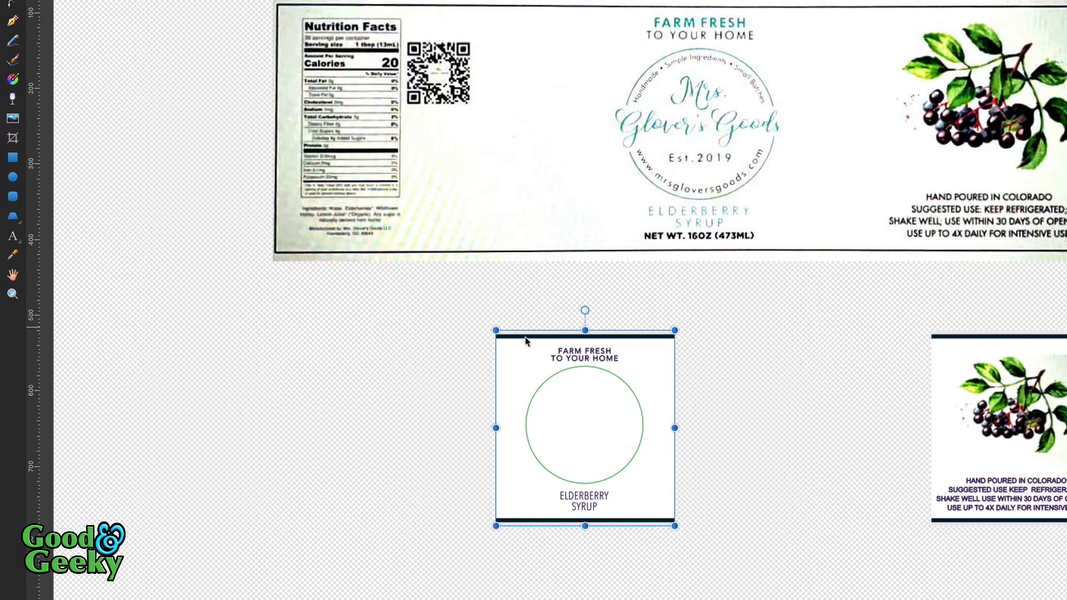
left_click_drag(525, 340, 784, 341)
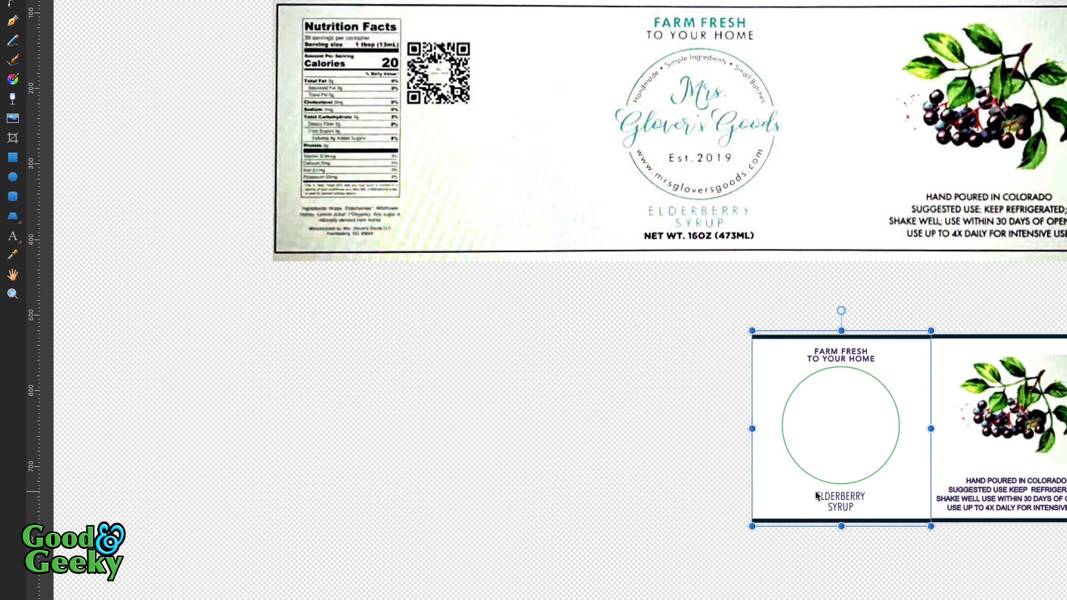
Step: Re-crop a copy of the circle section to the Nutrition Facts and square box area, and join it to the circle section's left edge
left_click(13, 140)
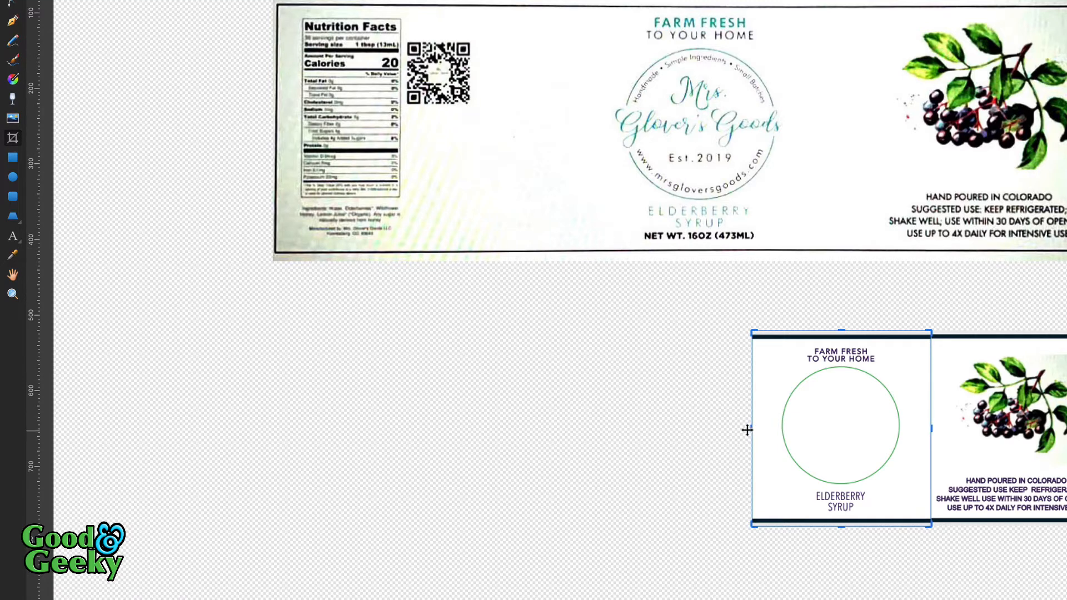
left_click_drag(749, 429, 506, 461)
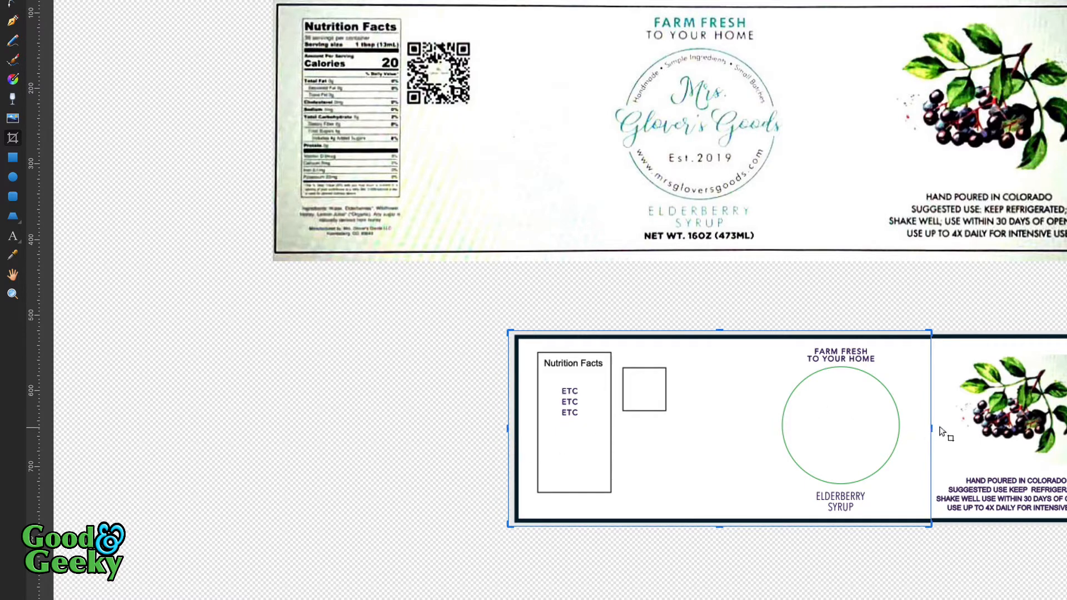
left_click_drag(929, 426, 672, 447)
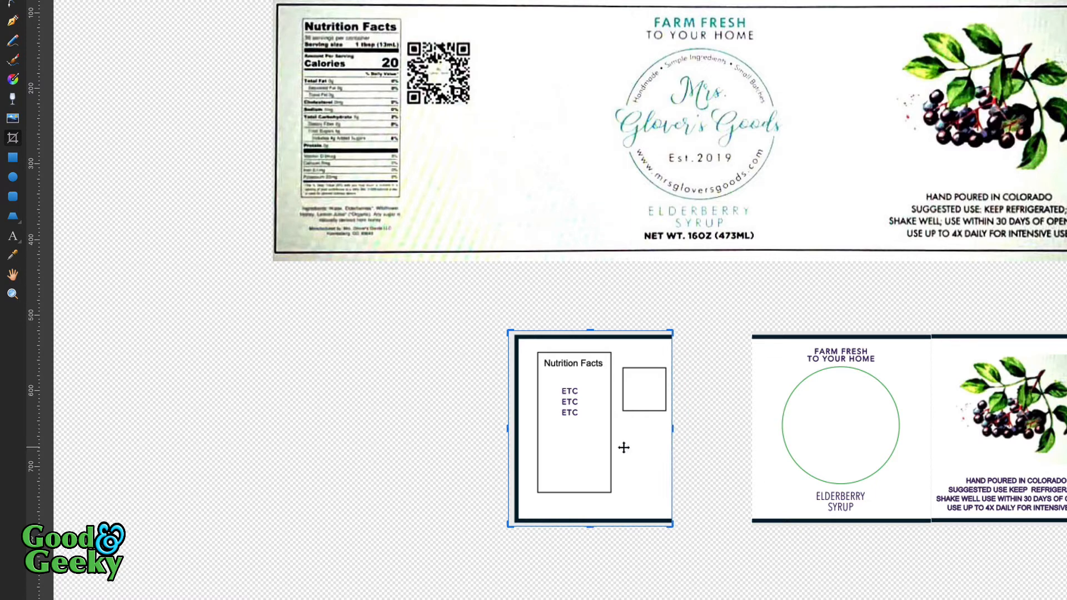
key("v")
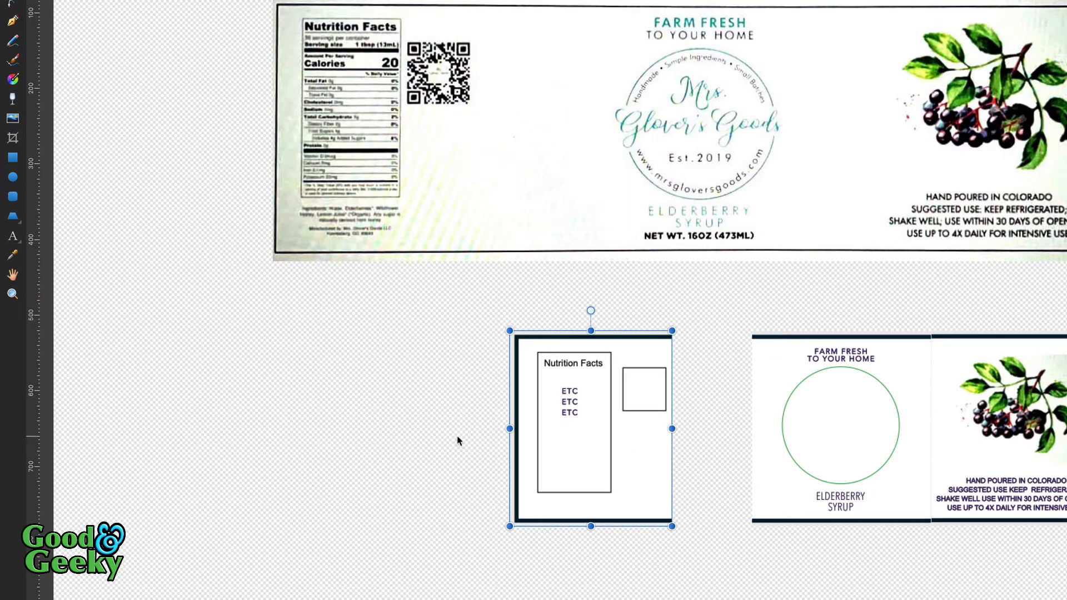
left_click_drag(600, 468, 672, 464)
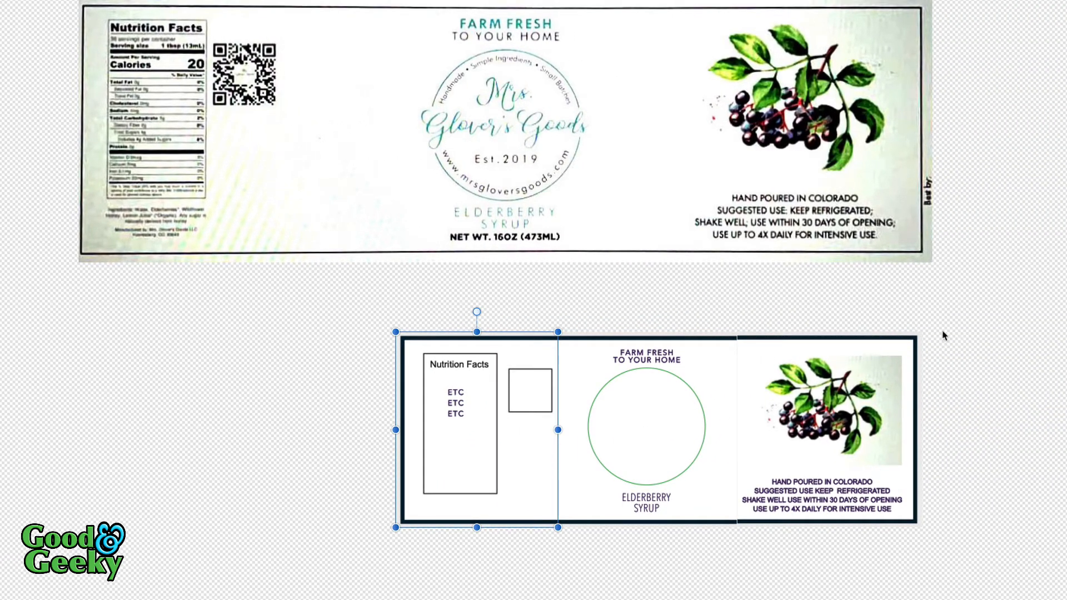
Step: Delete all three cropped mockup panels below the wine label image
left_click_drag(954, 317, 318, 572)
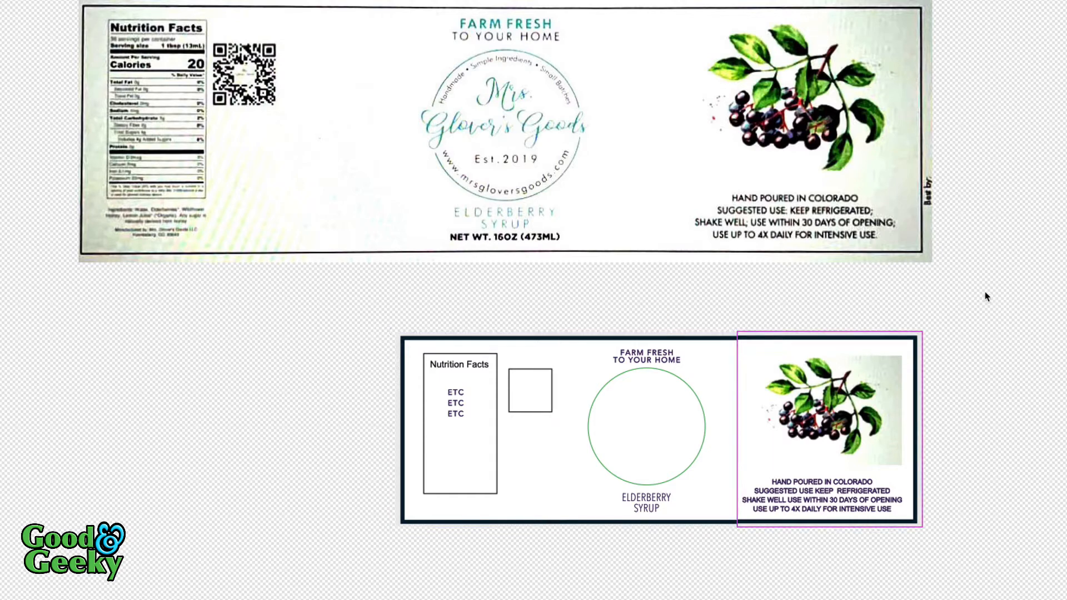
left_click_drag(917, 291, 239, 592)
key("Delete")
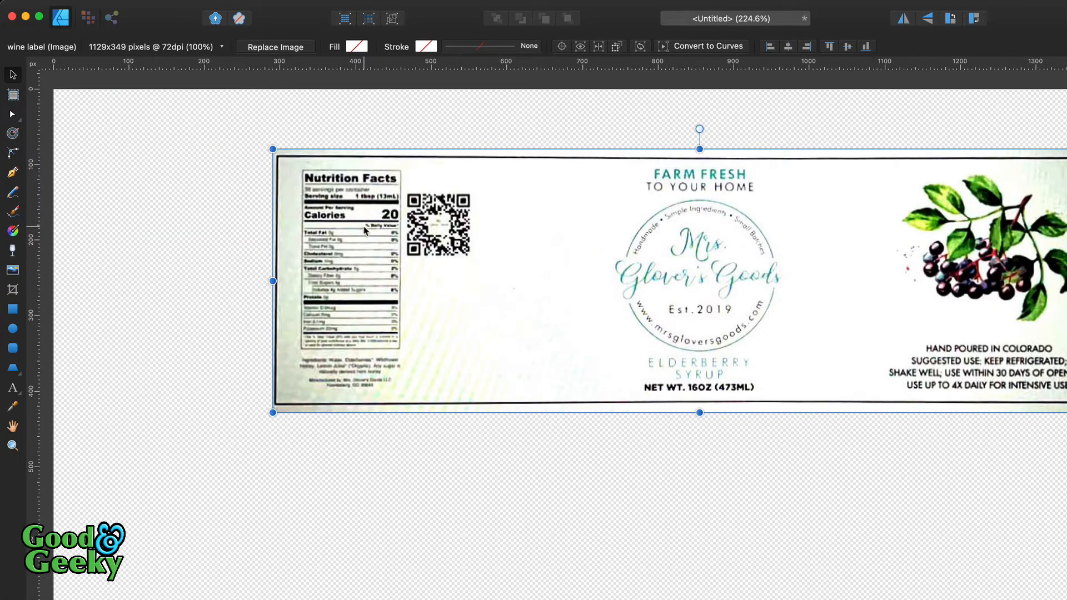
Step: Make two duplicates of the wine label image and erase everything except the berry illustration panel on the top copy
key("super+j")
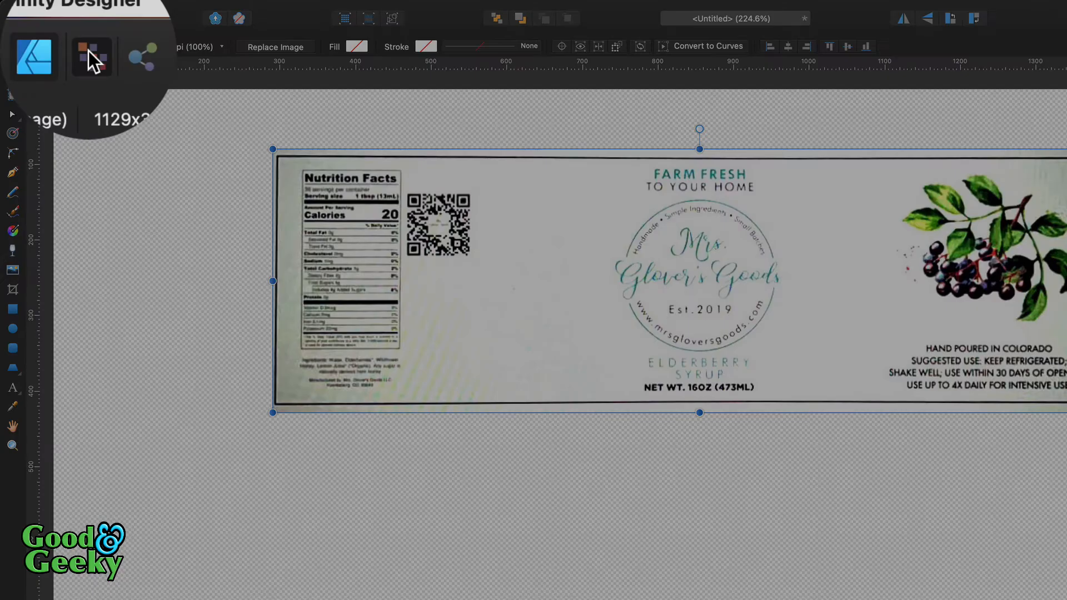
left_click(87, 17)
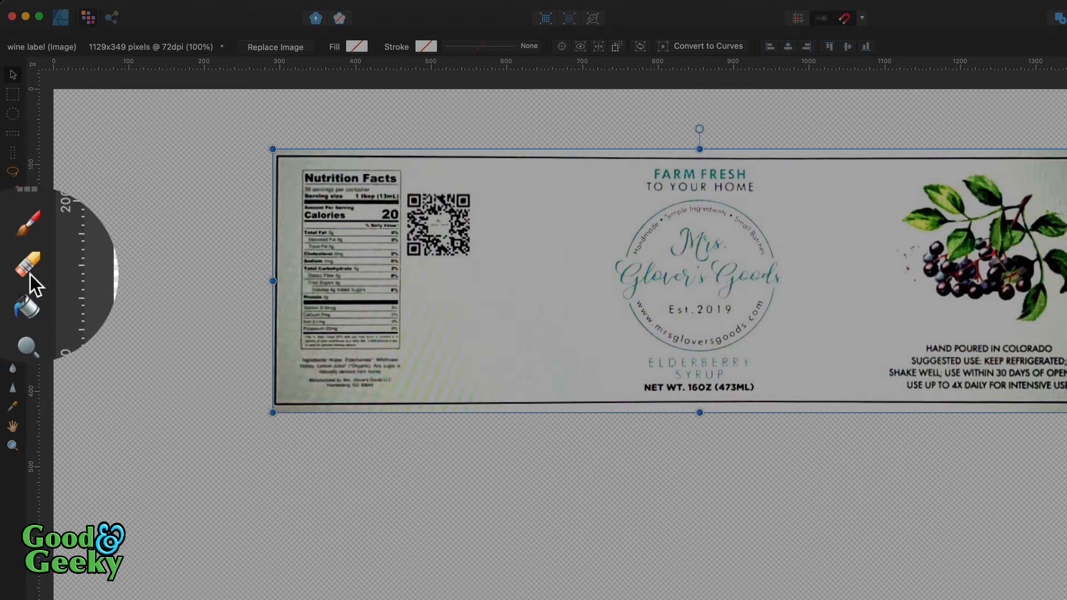
left_click(13, 271)
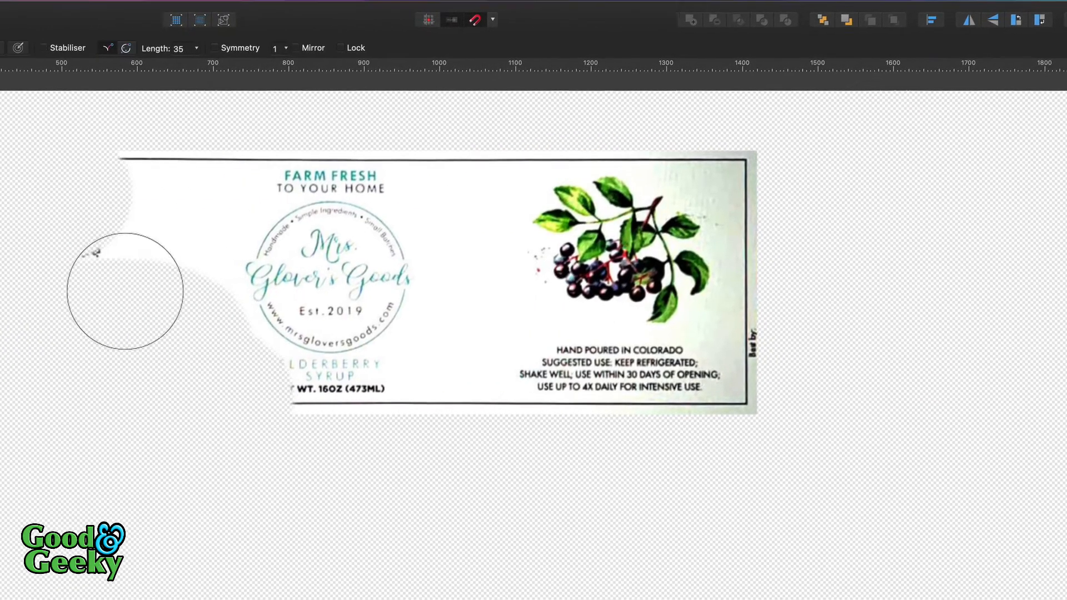
mouse_move(125, 290)
left_mouse_down()
mouse_move(123, 215)
mouse_move(28, 181)
mouse_move(385, 191)
mouse_move(349, 355)
left_mouse_up()
mouse_move(492, 354)
left_mouse_down()
mouse_move(458, 291)
mouse_move(462, 416)
mouse_move(462, 302)
mouse_move(570, 163)
mouse_move(569, 459)
mouse_move(590, 126)
mouse_move(584, 422)
left_mouse_up()
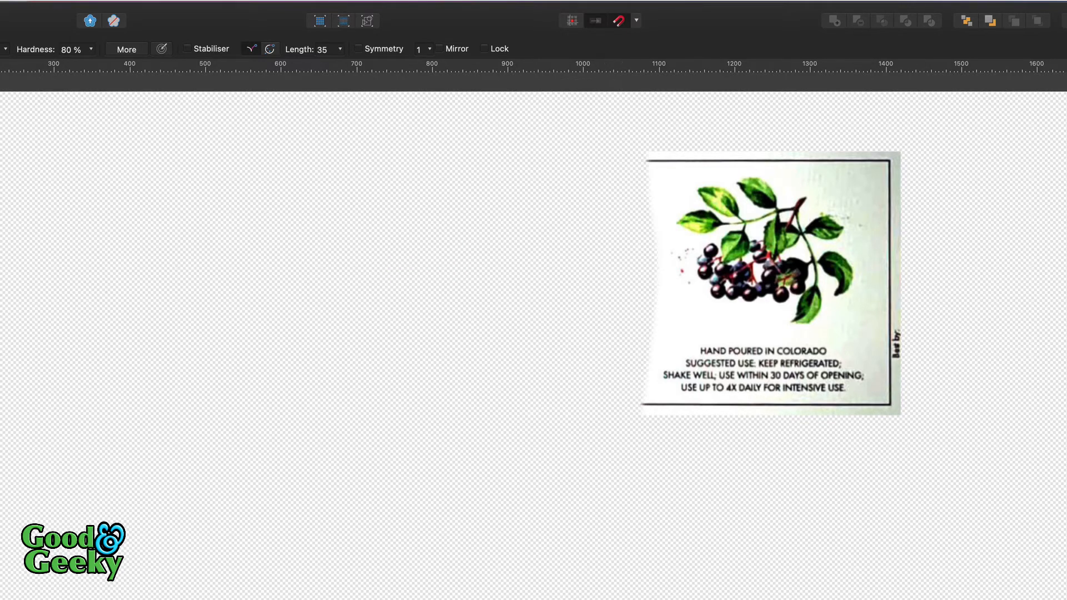
Step: Show the middle wine label copy, hide the berry layer, and erase everything on that copy except the central logo panel
left_click(1039, 298)
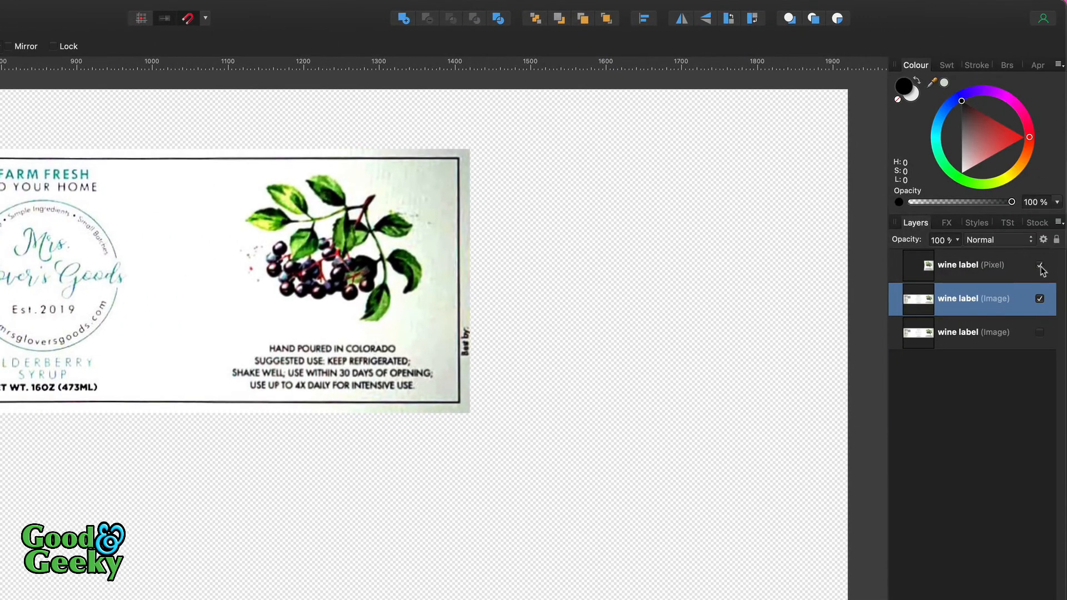
left_click(1039, 266)
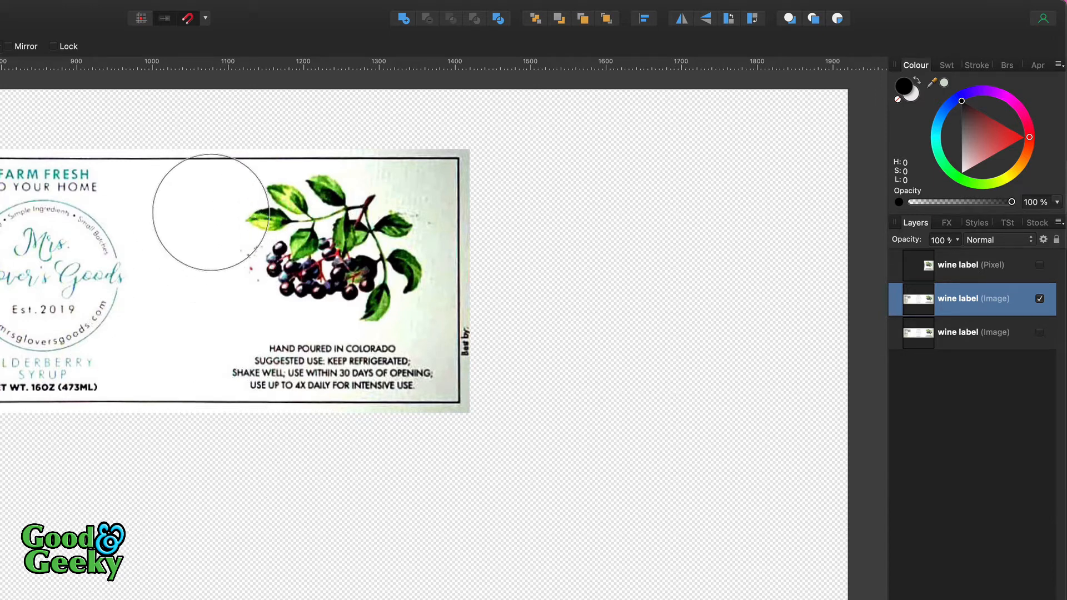
mouse_move(202, 202)
left_mouse_down()
mouse_move(207, 186)
mouse_move(248, 433)
mouse_move(392, 196)
mouse_move(323, 352)
mouse_move(476, 390)
left_mouse_up()
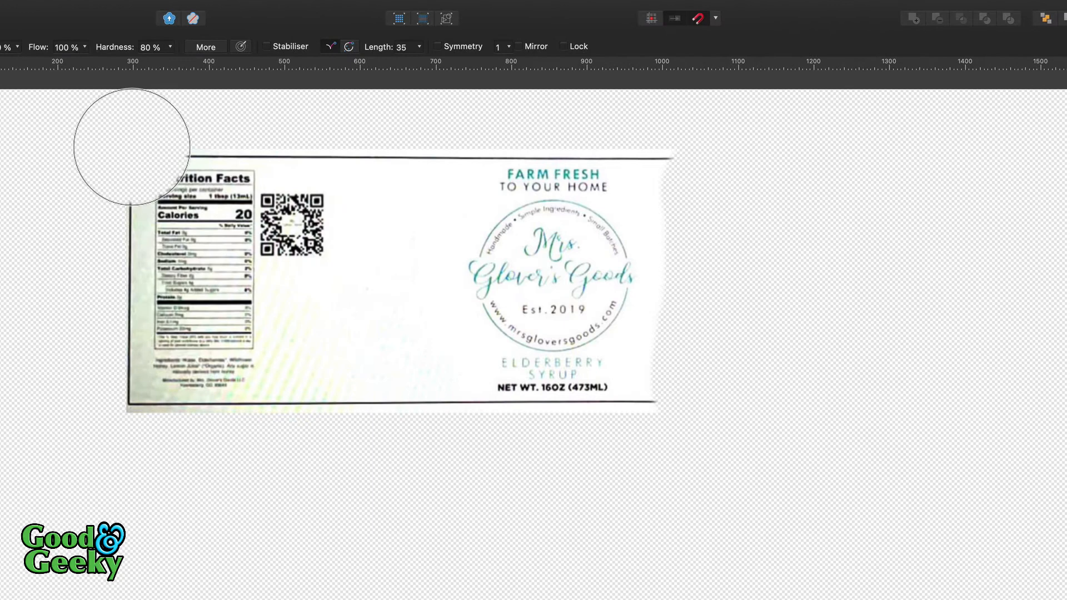
mouse_move(132, 147)
left_mouse_down()
mouse_move(388, 184)
mouse_move(360, 254)
mouse_move(351, 417)
mouse_move(280, 195)
mouse_move(216, 345)
mouse_move(120, 349)
mouse_move(139, 171)
mouse_move(249, 362)
mouse_move(266, 440)
mouse_move(142, 224)
mouse_move(238, 369)
left_mouse_up()
mouse_move(339, 335)
left_mouse_down()
mouse_move(354, 397)
mouse_move(385, 451)
mouse_move(365, 205)
mouse_move(433, 200)
left_mouse_up()
key("super+z")
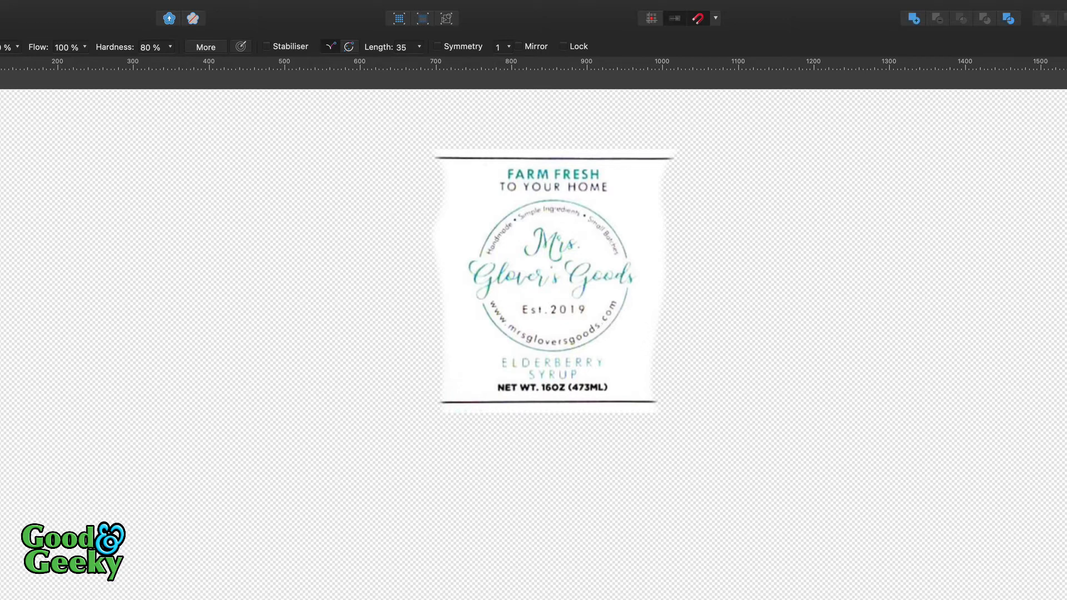
Step: Erase everything but the Nutrition Facts and QR code panel on the remaining wine label, and slide that panel against the logo panel
key("super+z")
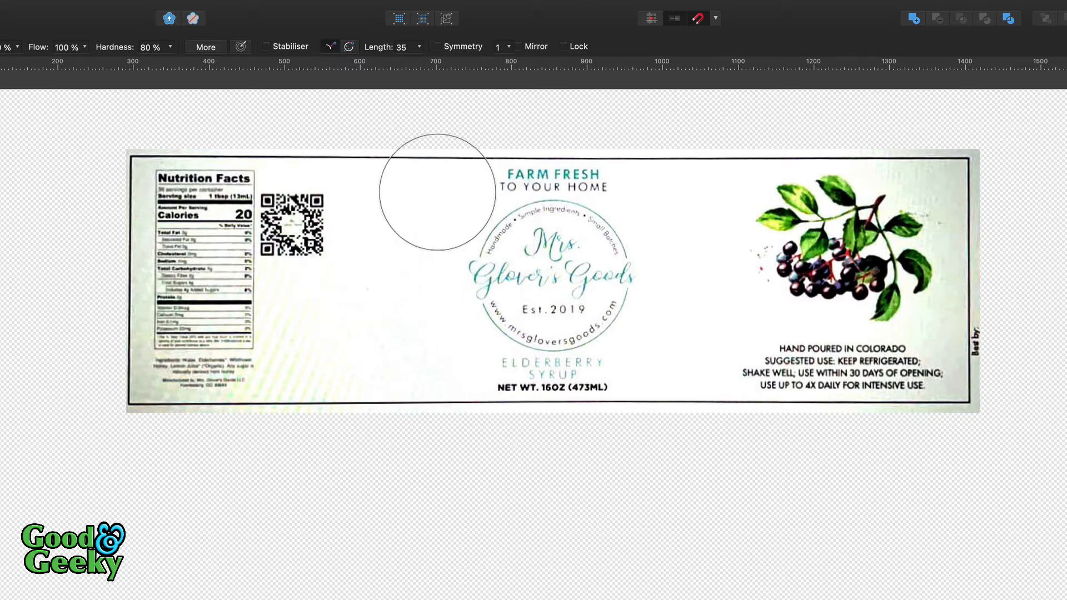
mouse_move(424, 186)
left_mouse_down()
mouse_move(470, 430)
mouse_move(452, 274)
mouse_move(452, 385)
mouse_move(434, 245)
mouse_move(500, 192)
mouse_move(981, 223)
mouse_move(753, 187)
mouse_move(896, 180)
mouse_move(973, 190)
mouse_move(931, 415)
mouse_move(864, 331)
mouse_move(543, 265)
mouse_move(638, 246)
mouse_move(898, 345)
mouse_move(797, 245)
mouse_move(628, 359)
mouse_move(546, 324)
mouse_move(512, 354)
mouse_move(796, 407)
mouse_move(760, 396)
mouse_move(444, 405)
mouse_move(407, 387)
mouse_move(412, 223)
mouse_move(401, 163)
mouse_move(392, 443)
left_mouse_up()
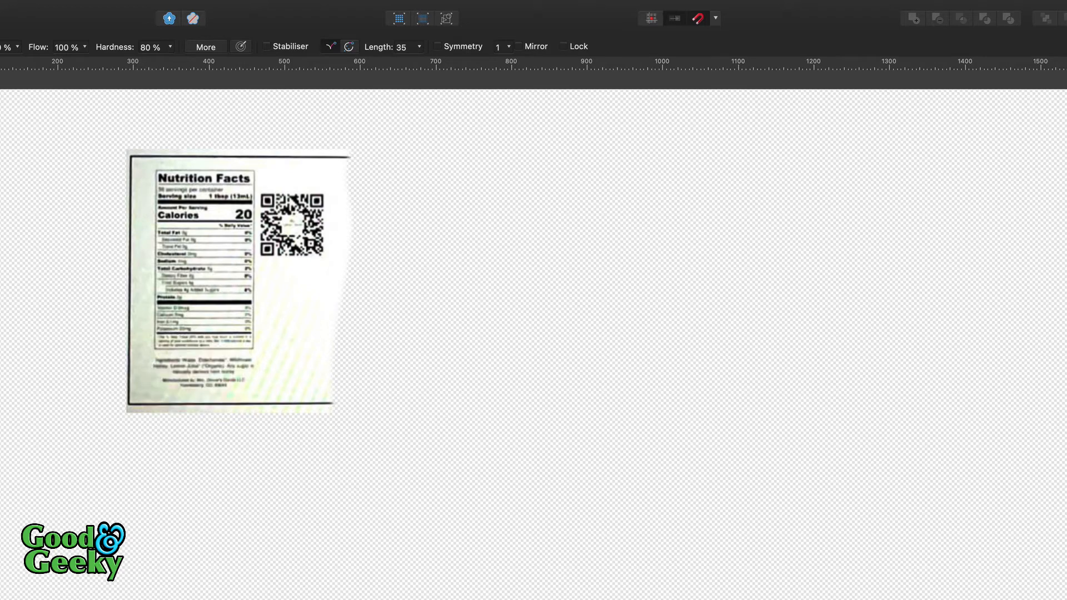
key("v")
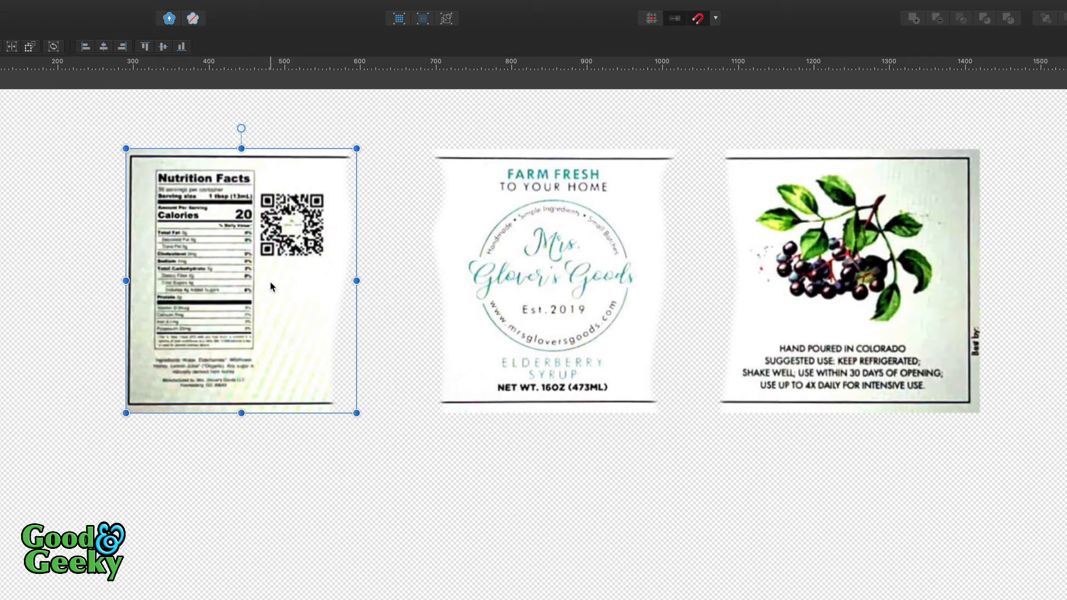
left_click_drag(271, 283, 388, 290)
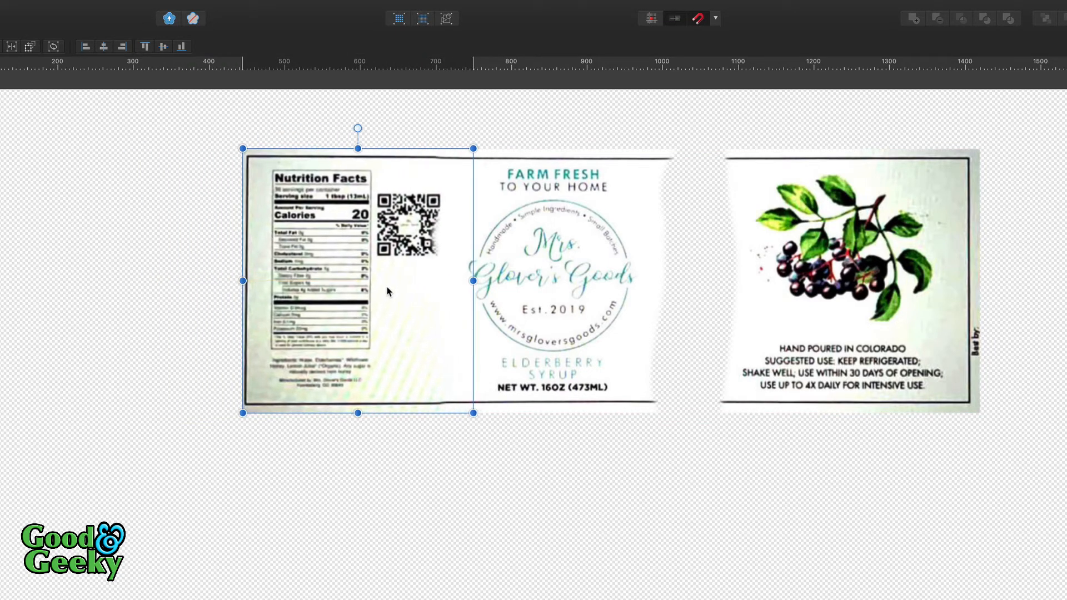
Step: Slide the berry illustration panel left until its border lines meet those of the central logo panel
key("super+a")
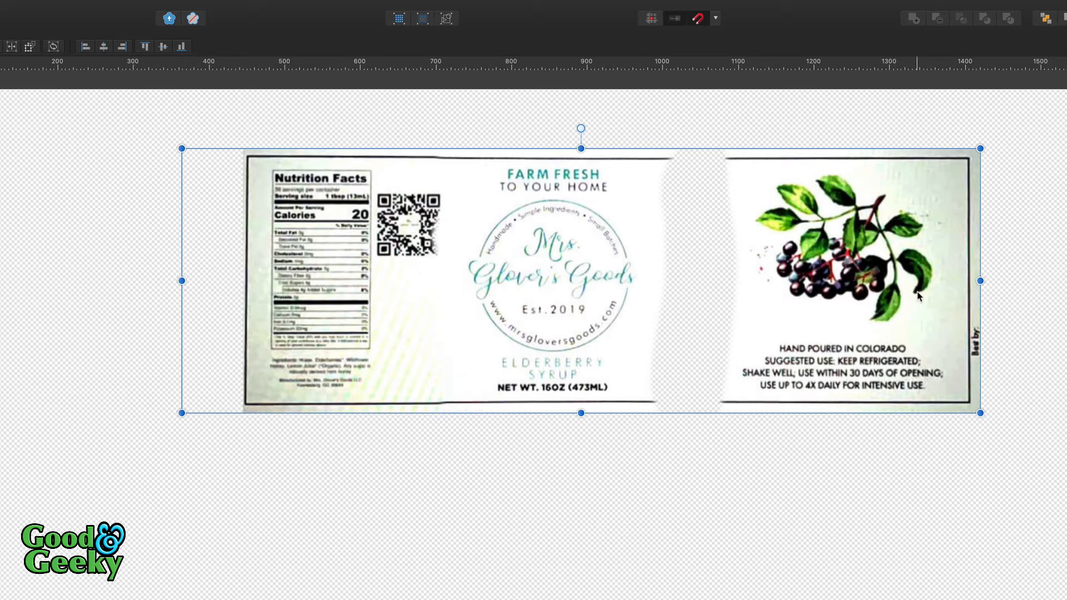
left_click_drag(906, 294, 839, 294)
right_click(882, 292)
left_click(837, 297)
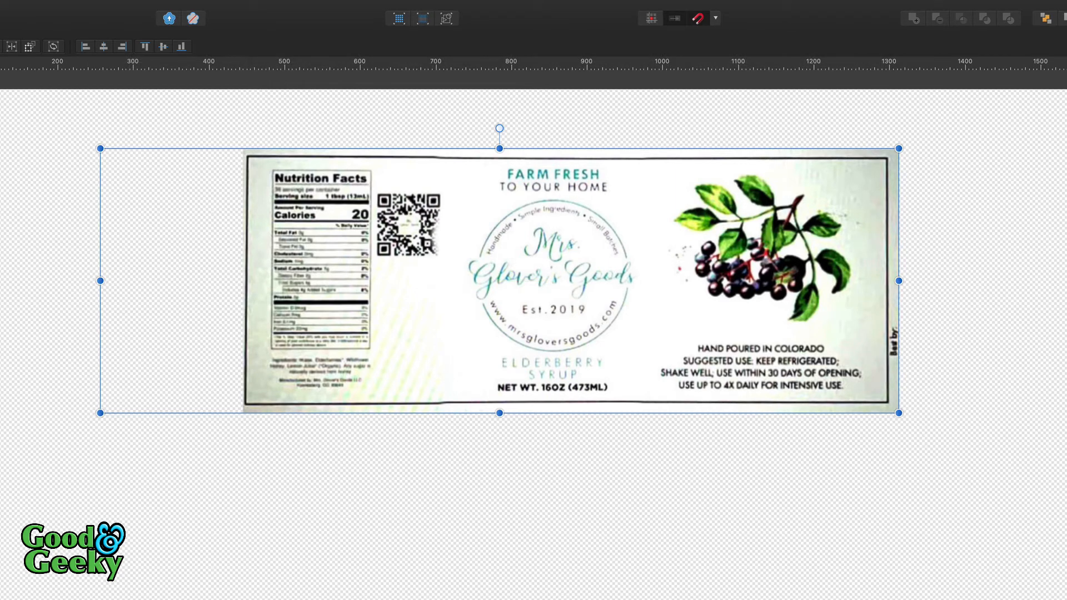
key("b")
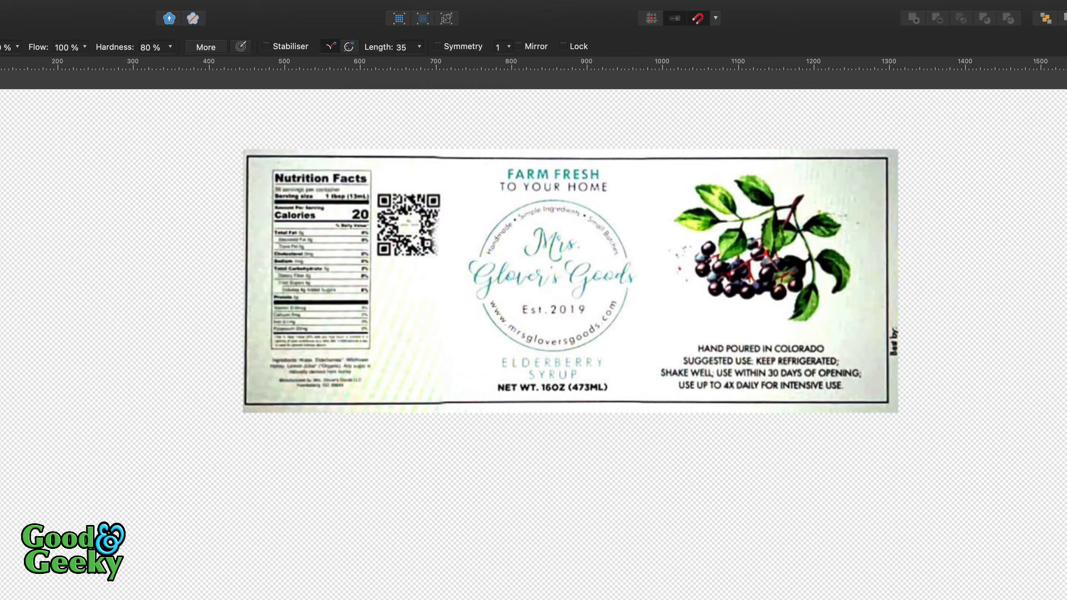
key("v")
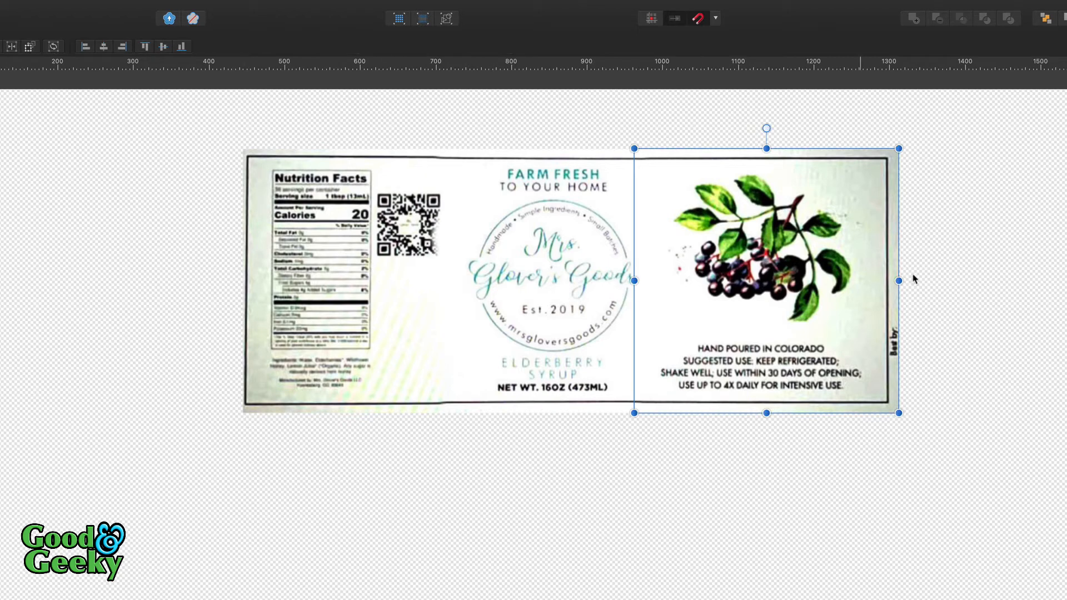
Step: Place two copies of the Scan 10 Mar 2021 PDF below the assembled label and open the lower embedded document for editing
left_click_drag(1006, 134, 130, 489)
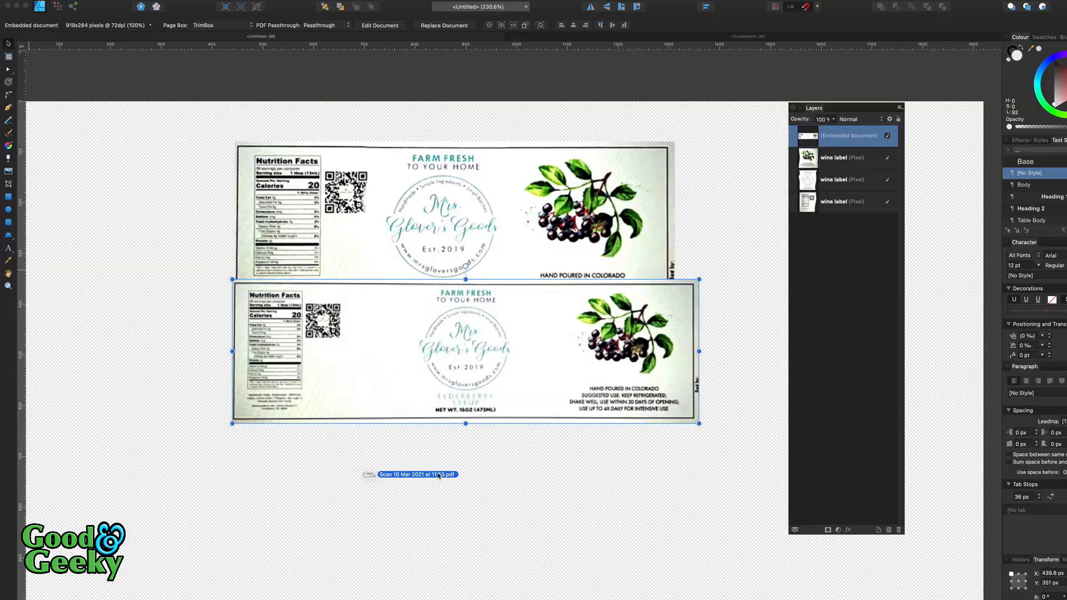
key("ctrl+v")
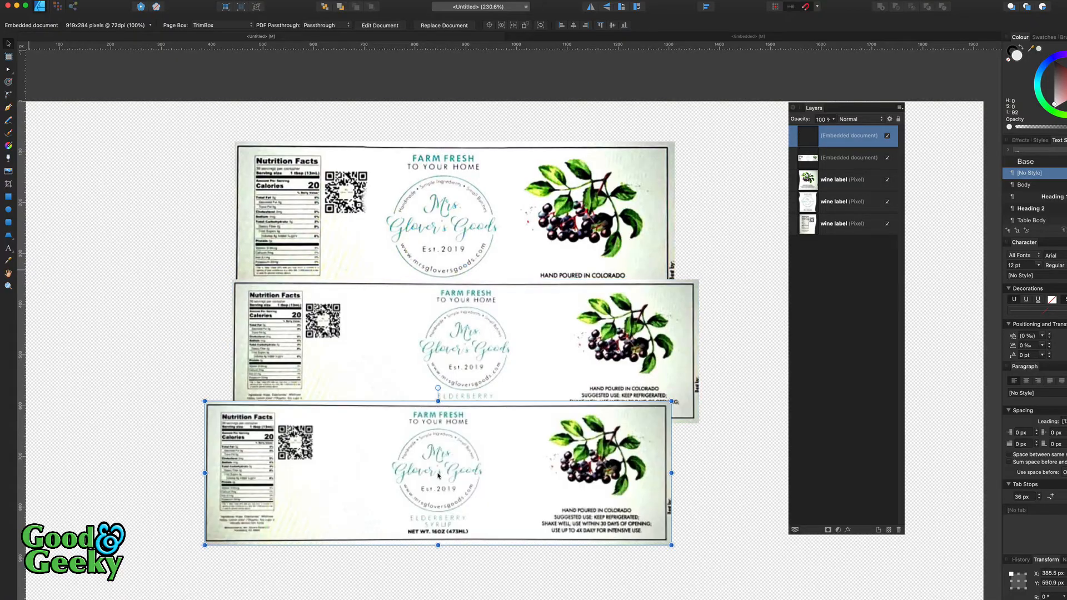
double_click(392, 490)
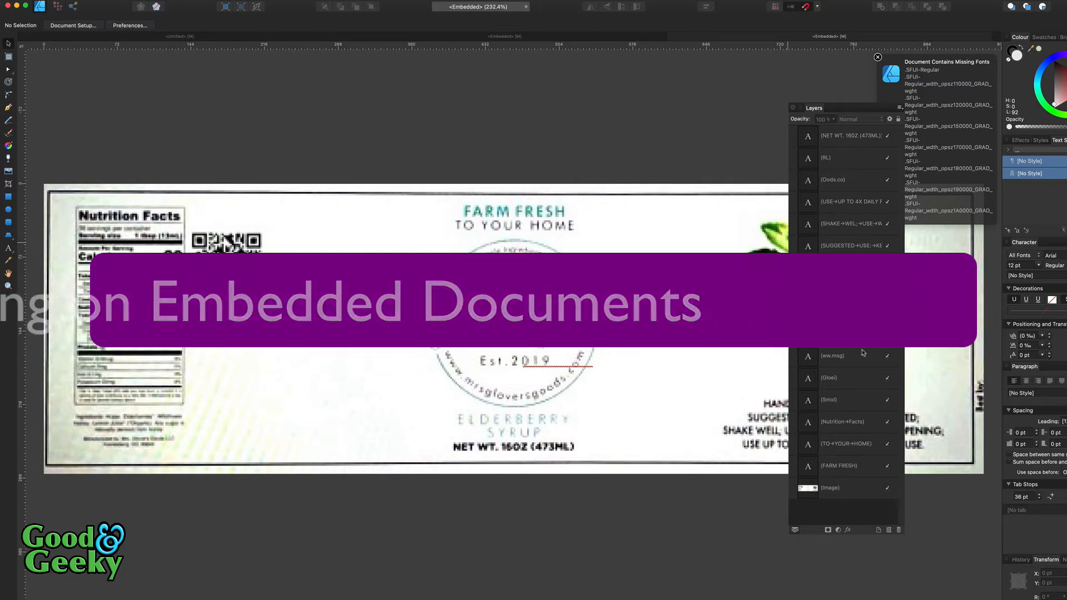
Step: Crop the embedded document's background image down to the berry illustration panel and return to the main document
left_click(855, 290)
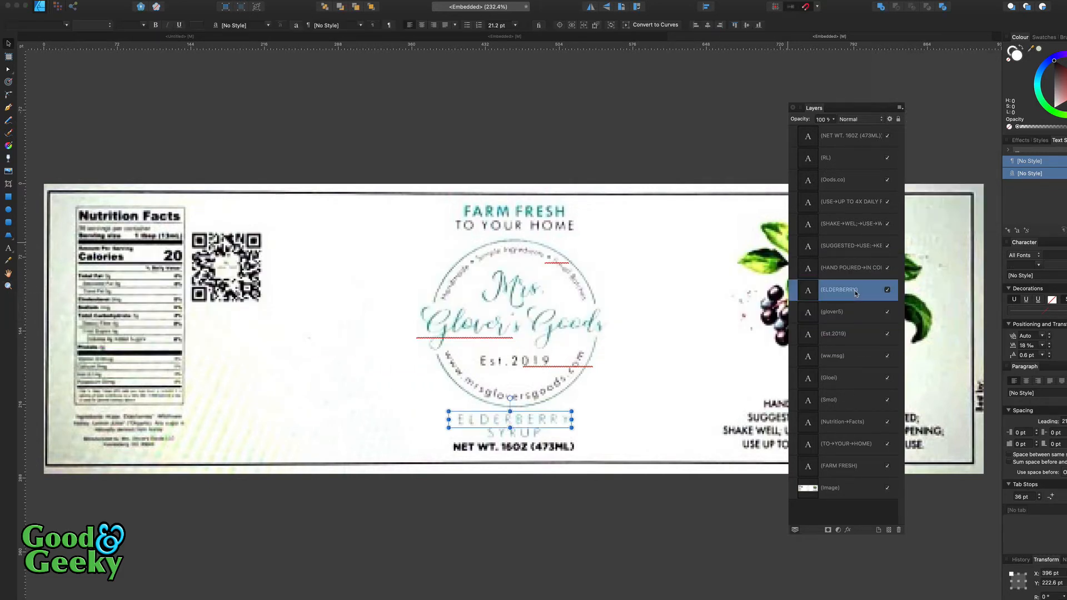
left_click(848, 317)
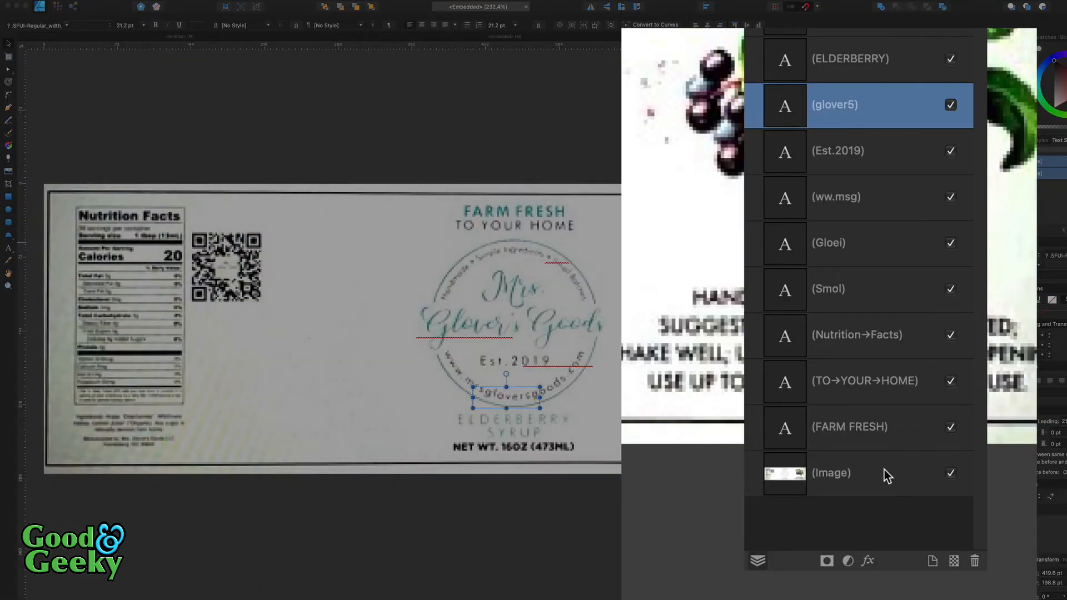
left_click(884, 471)
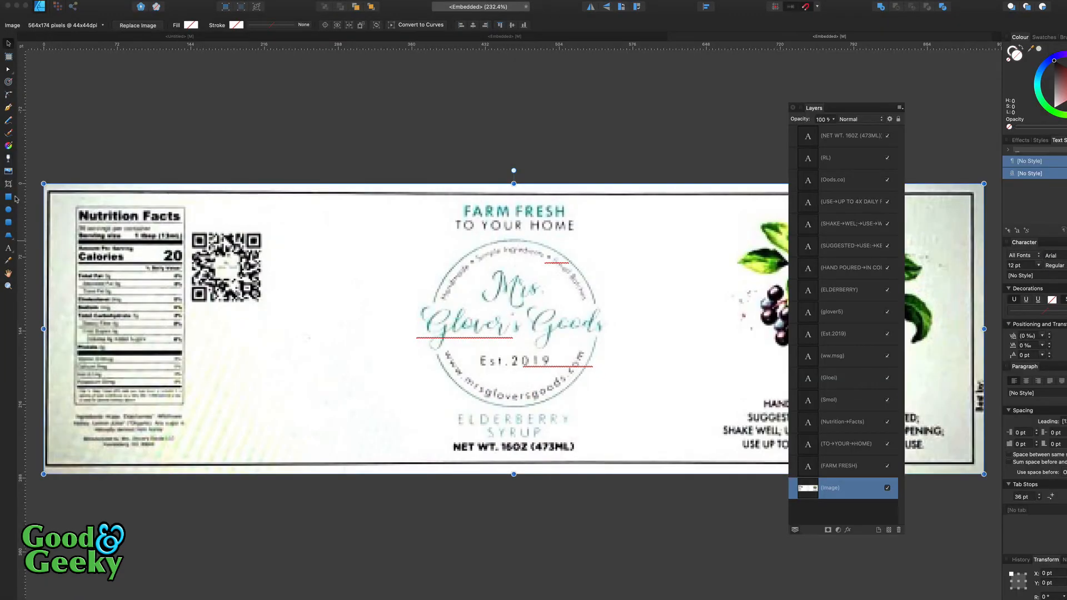
left_click(8, 187)
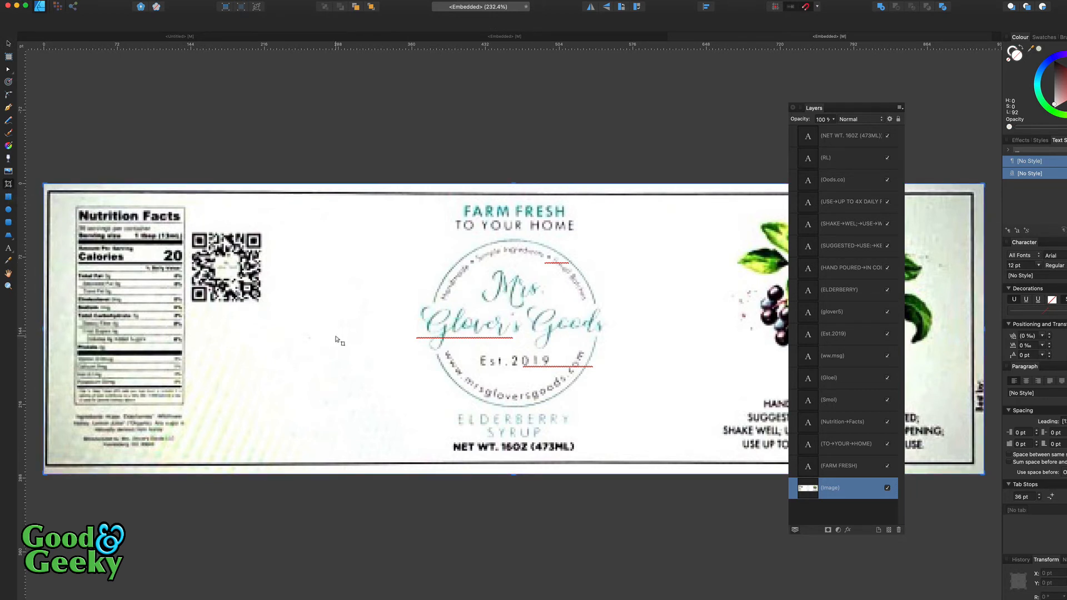
left_click_drag(43, 328, 701, 327)
left_click(233, 37)
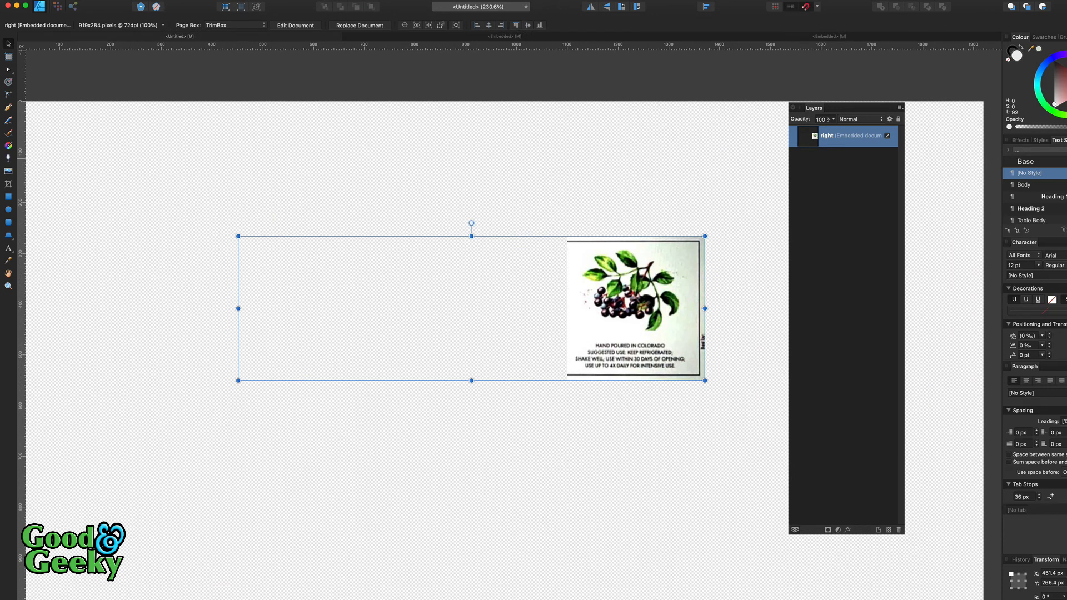
Step: Place another copy of the scanned label PDF below the berry panel and name its layer middle
key("super+Tab")
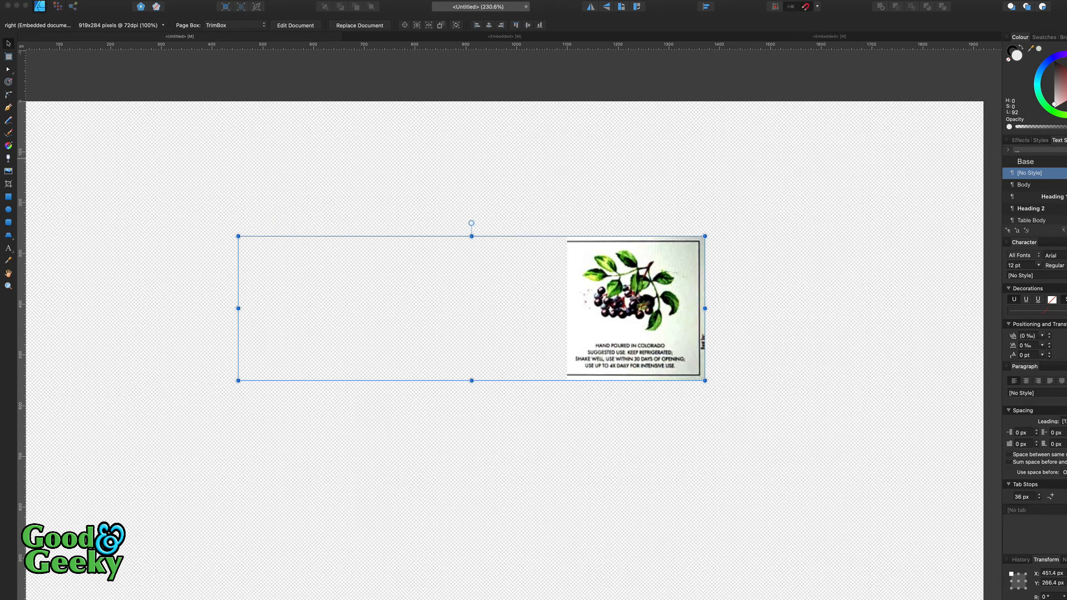
left_click_drag(148, 257, 425, 399)
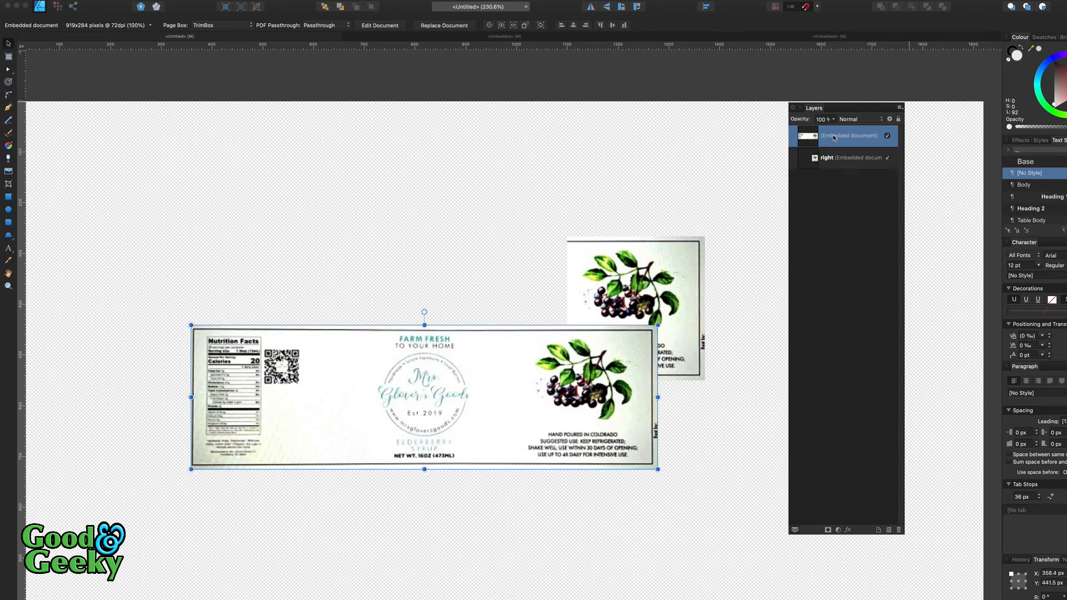
double_click(833, 137)
type("middle")
key("Return")
Step: Crop the middle copy on both sides to the central logo panel and move it flush against the berry panel
left_click(8, 185)
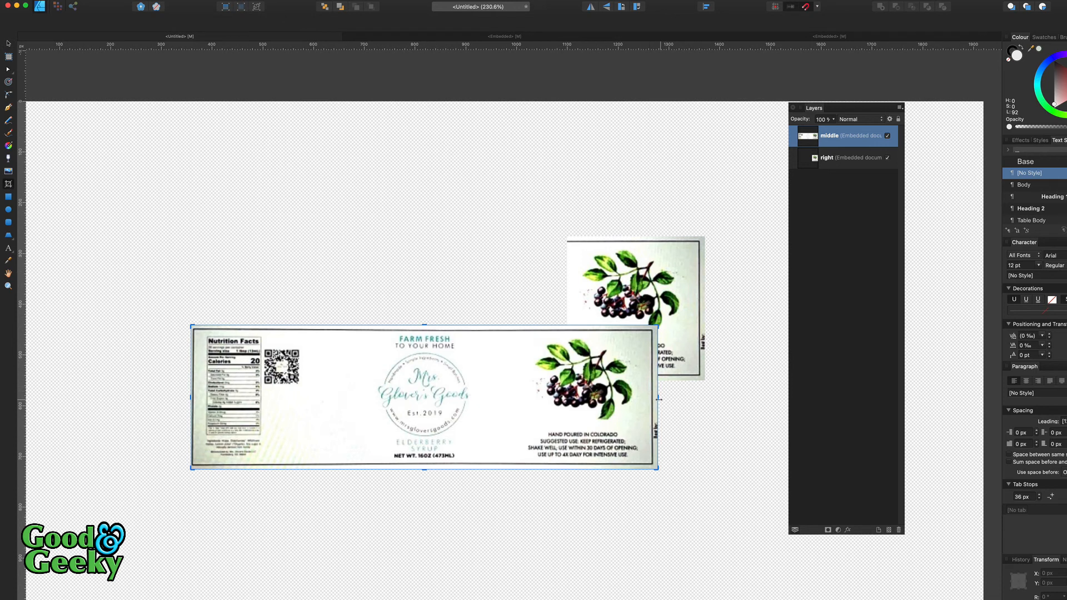
left_click_drag(657, 398, 488, 407)
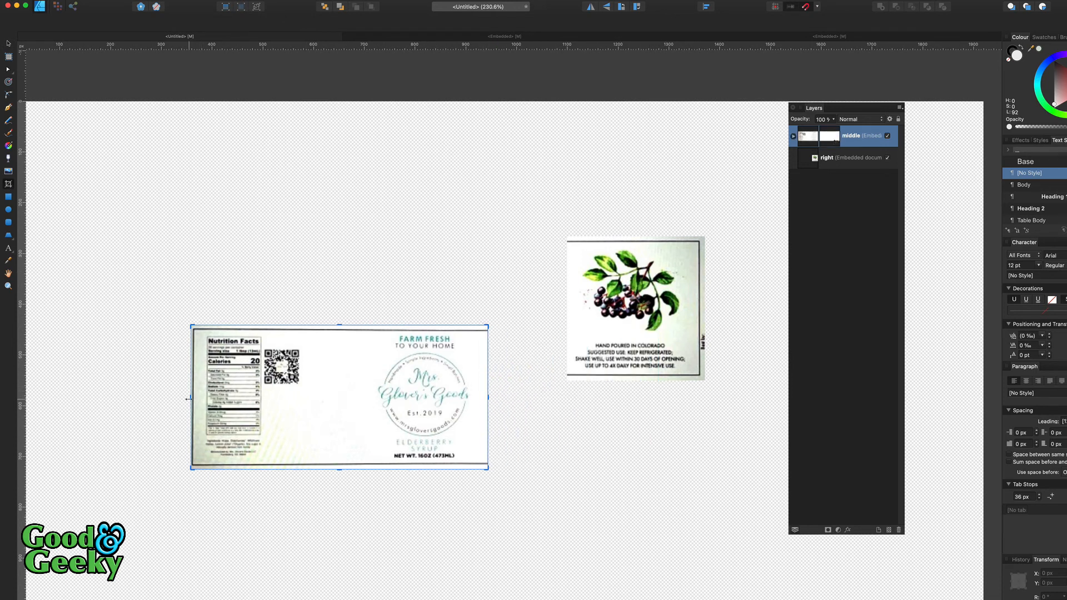
left_click_drag(191, 398, 365, 392)
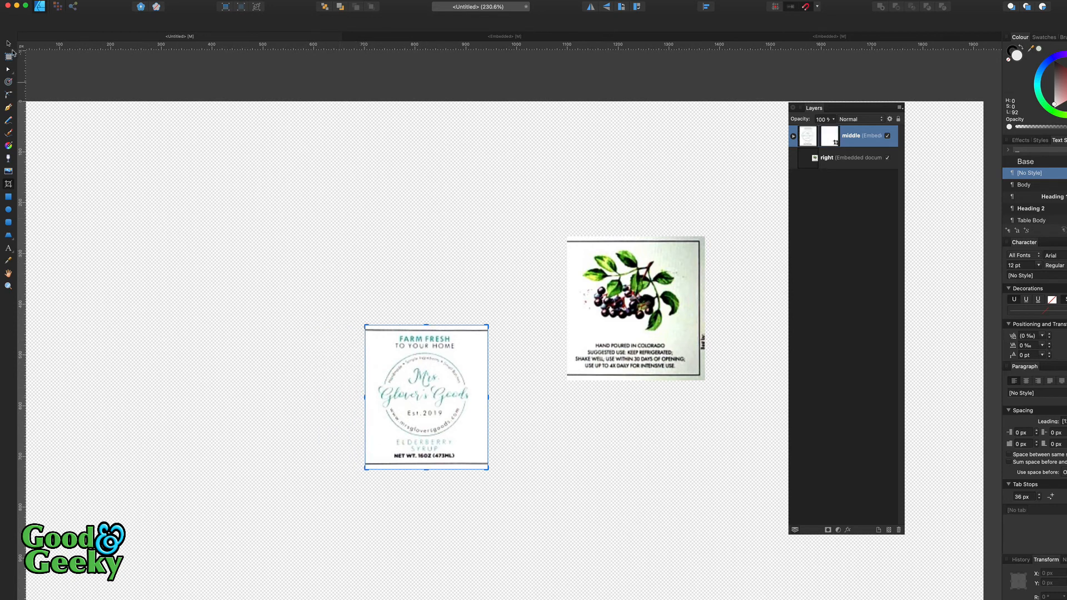
left_click(8, 44)
left_click_drag(437, 389, 519, 302)
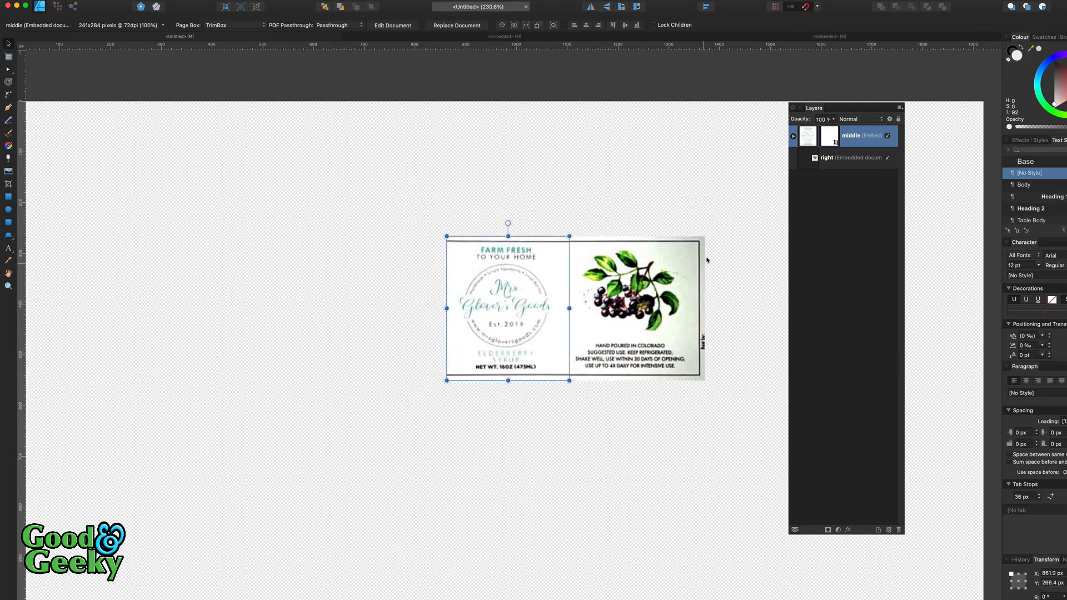
left_click(201, 244)
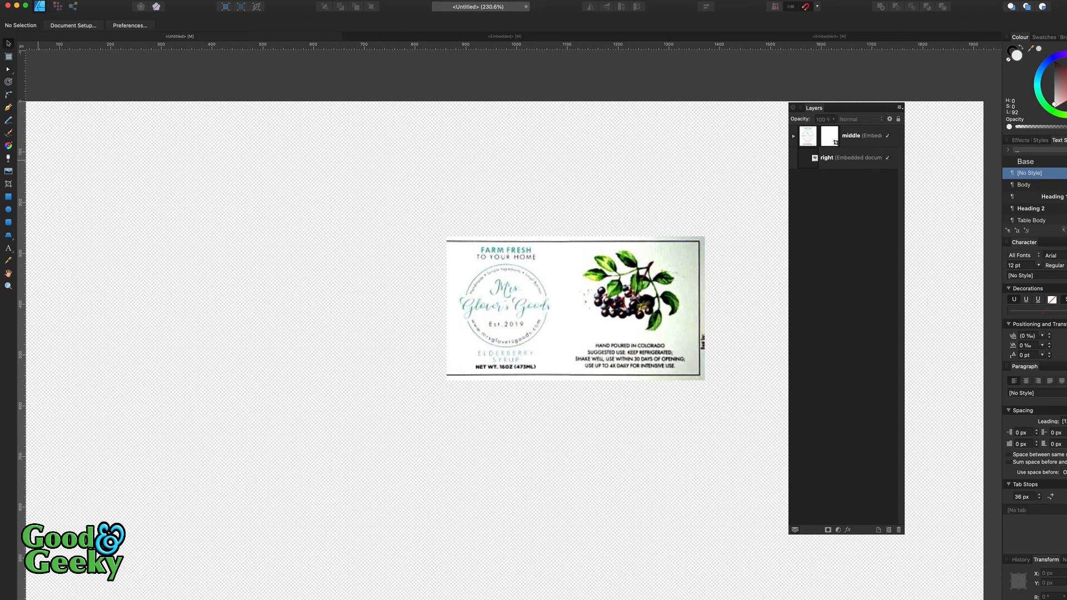
Step: Place one more copy of the label PDF and crop it to the Nutrition Facts and QR code panel
key("super+v")
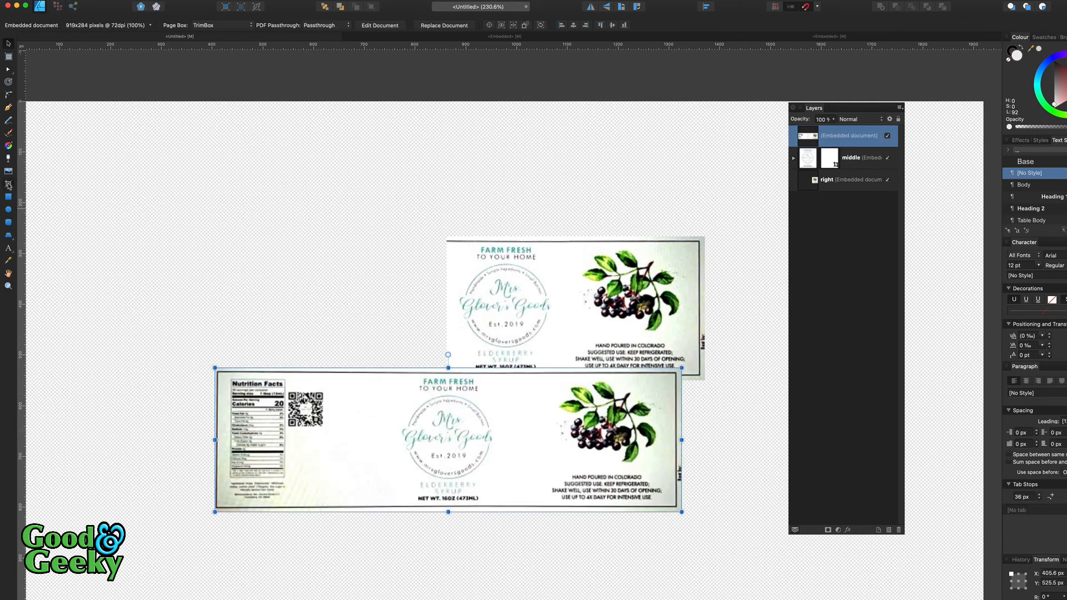
left_click(8, 185)
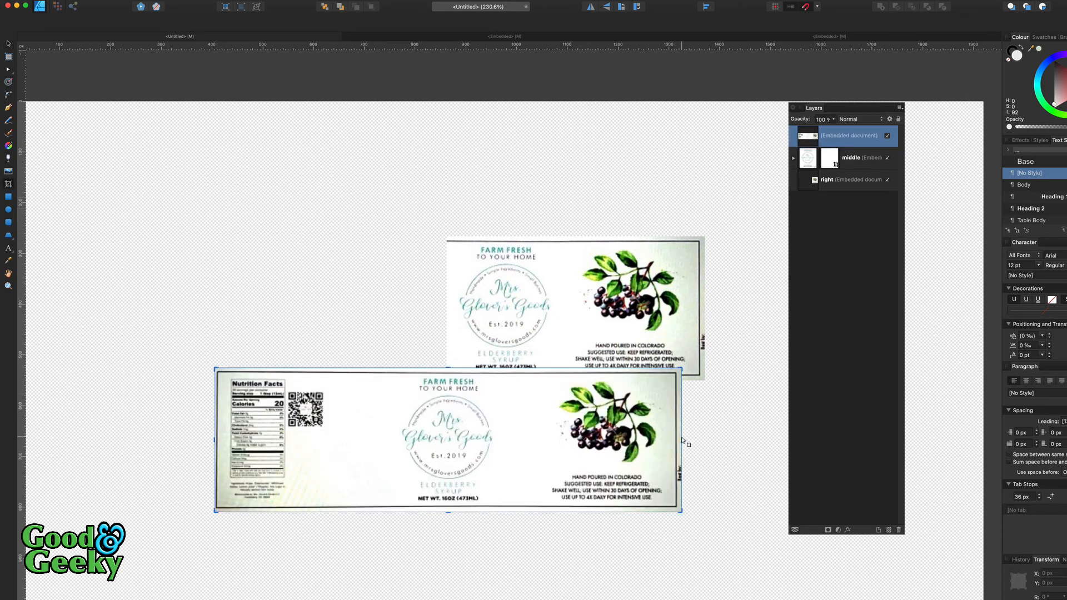
left_click_drag(681, 439, 333, 438)
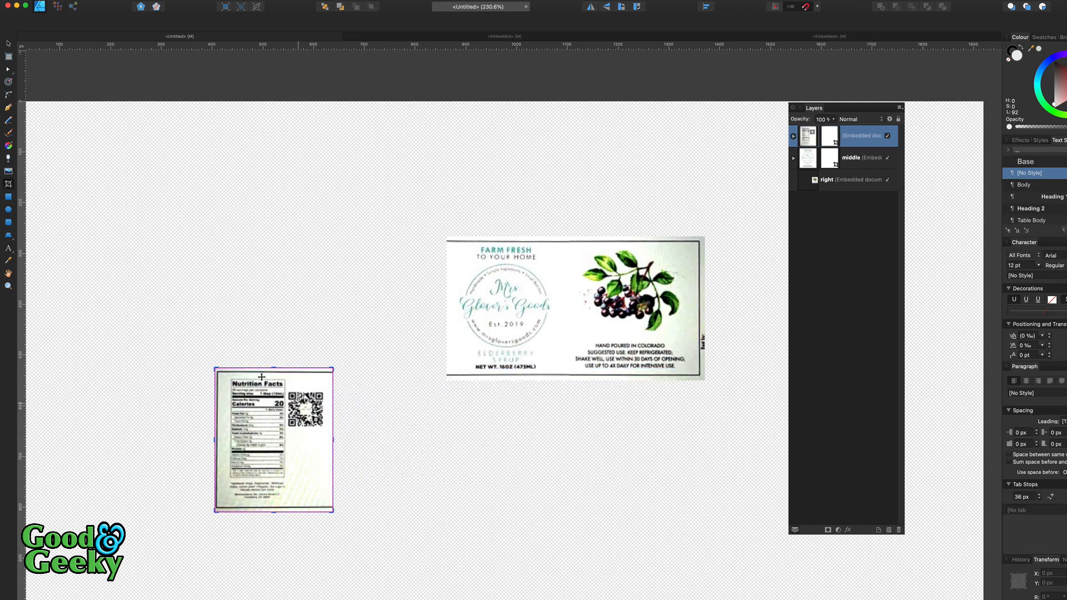
Step: Move the Nutrition Facts panel flush against the central logo panel with their border lines aligned, and deselect it
key("v")
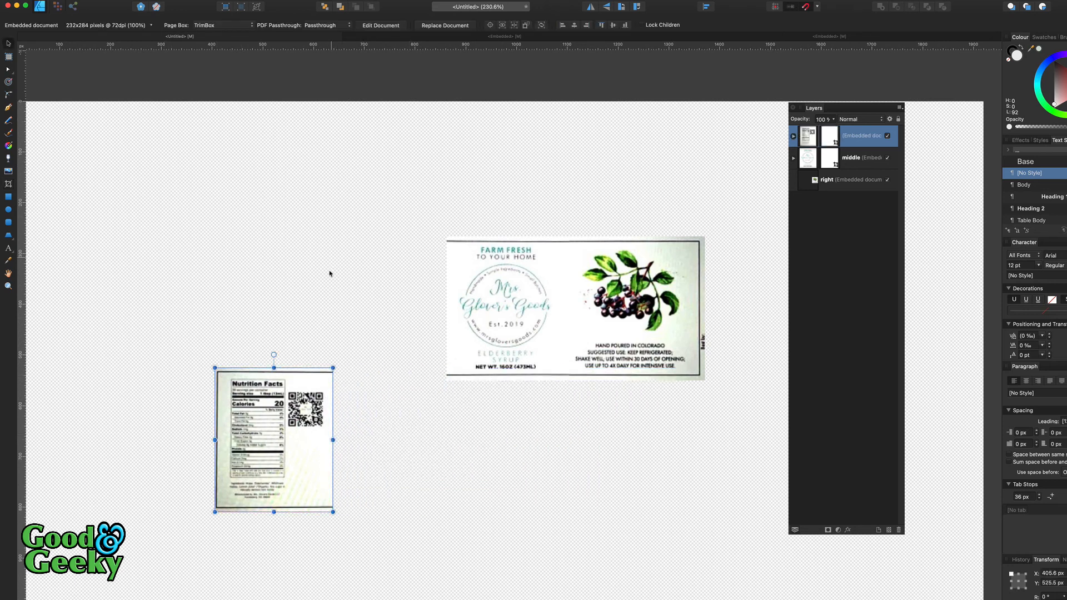
left_click_drag(299, 443, 404, 321)
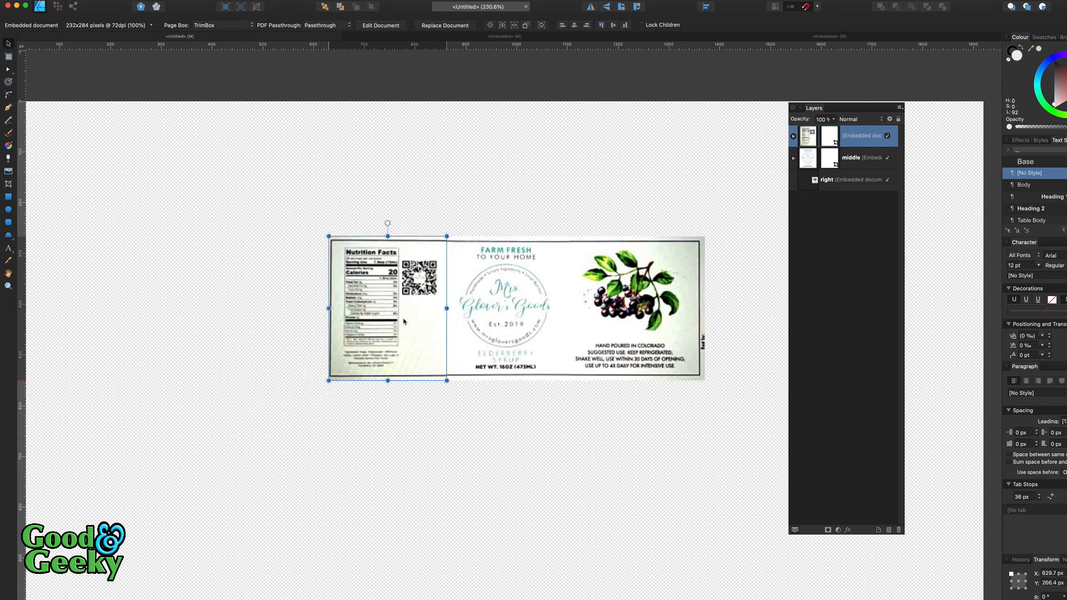
left_click(397, 426)
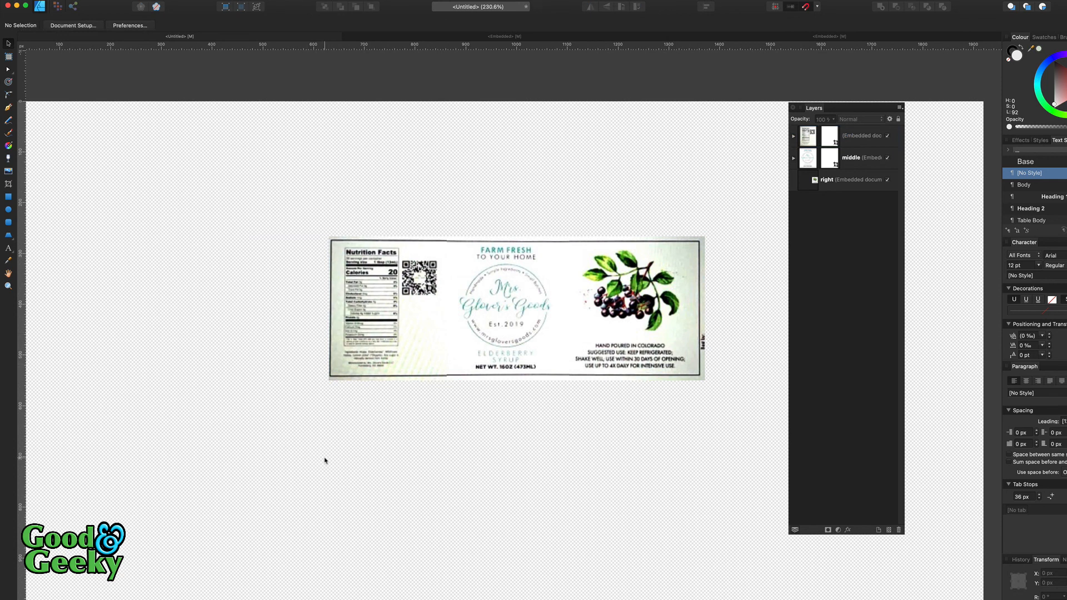